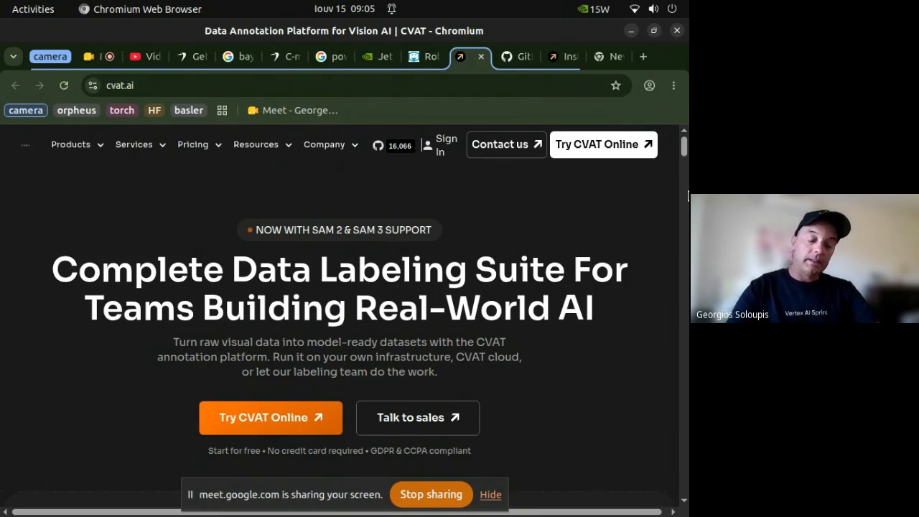
Step: Review the annotation features on the CVAT homepage and the admin account and sign-in instructions in its GitHub README
click(490, 494)
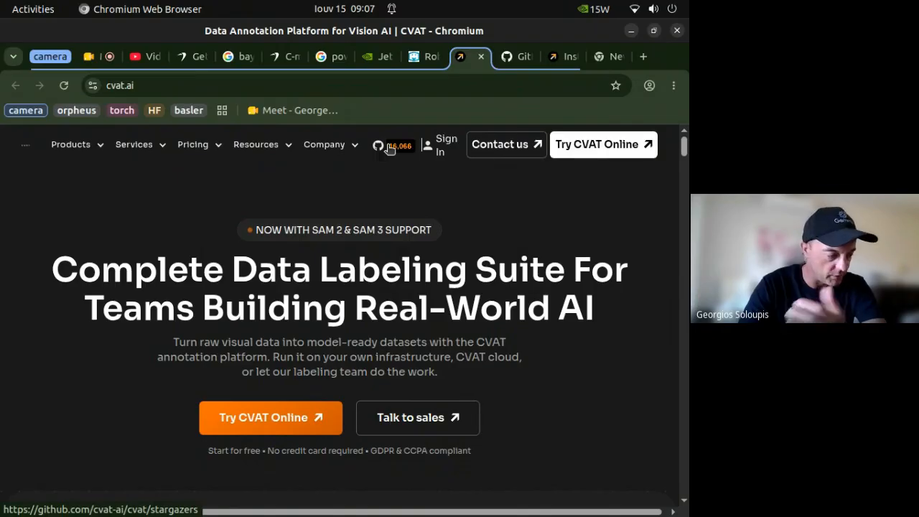
scroll(389, 147, down, 1)
scroll(388, 147, down, 10)
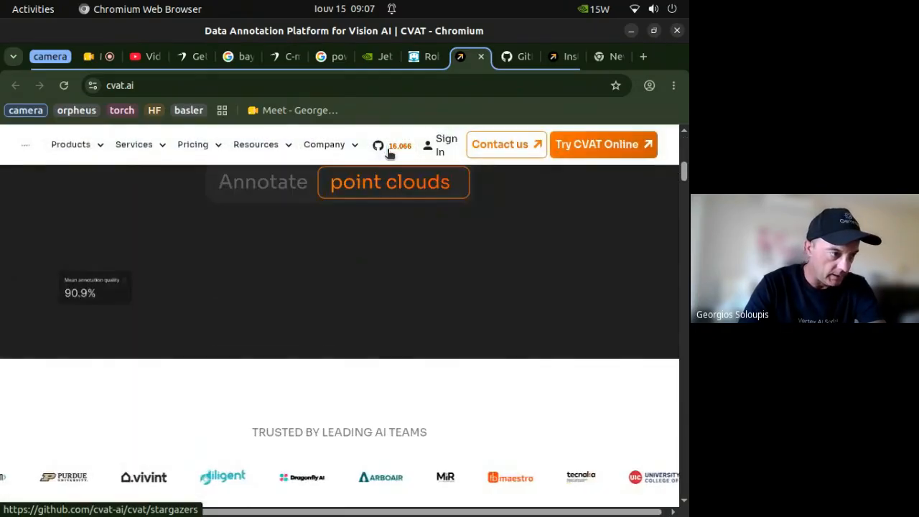
scroll(389, 152, down, 5)
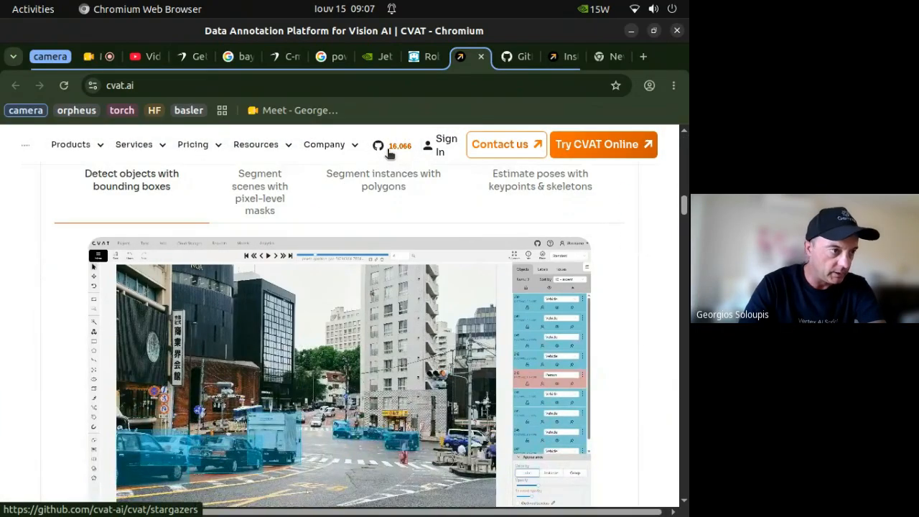
scroll(458, 235, down, 3)
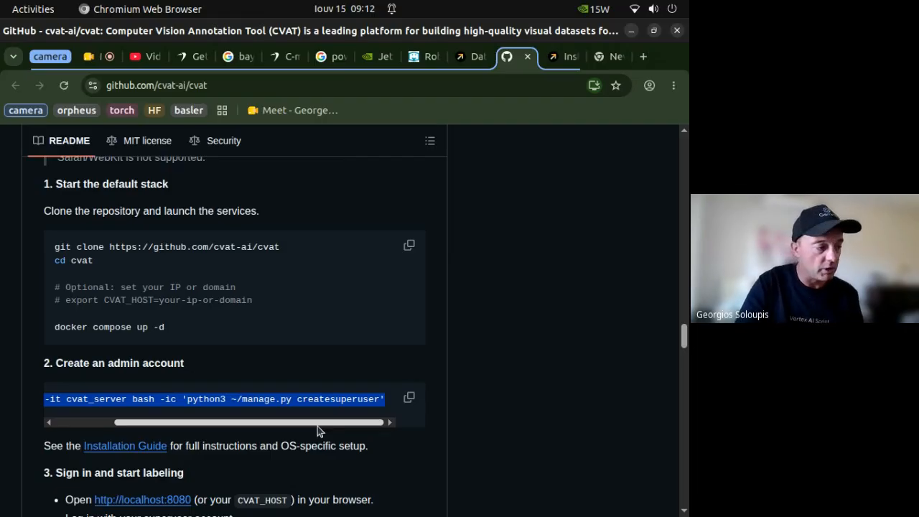
scroll(317, 429, down, 2)
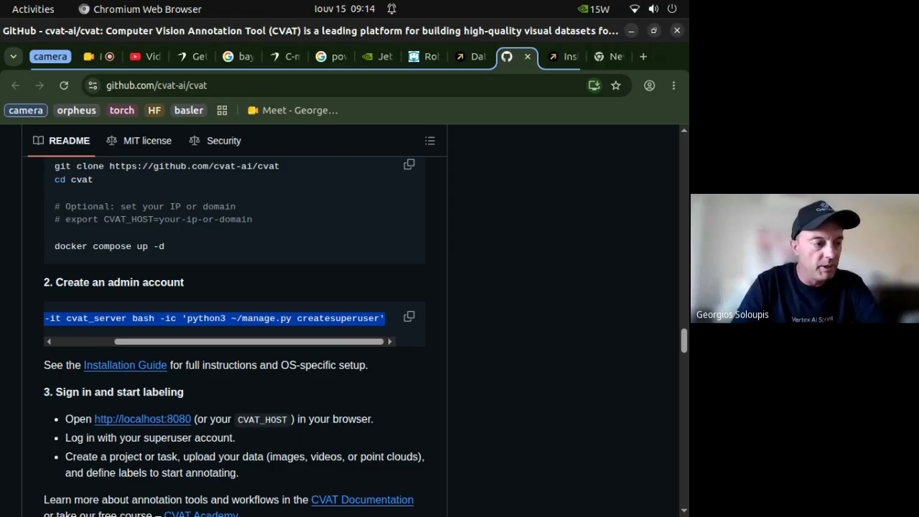
mouse_move(414, 514)
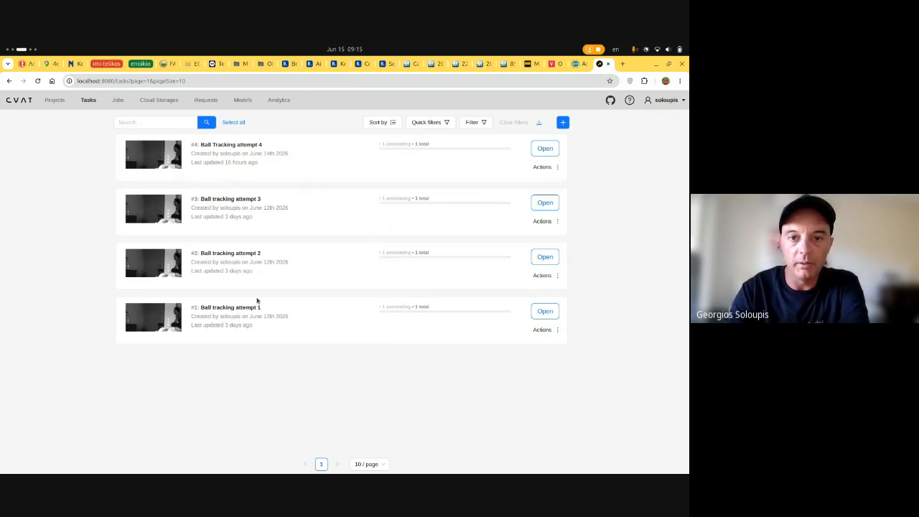
Step: Create a new annotation task named "Ball Tracking Attempt 5"
click(564, 124)
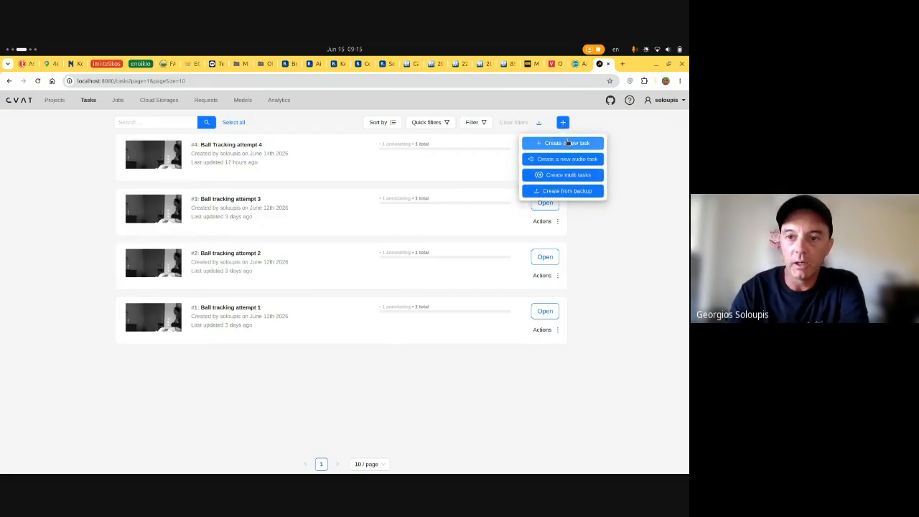
click(568, 143)
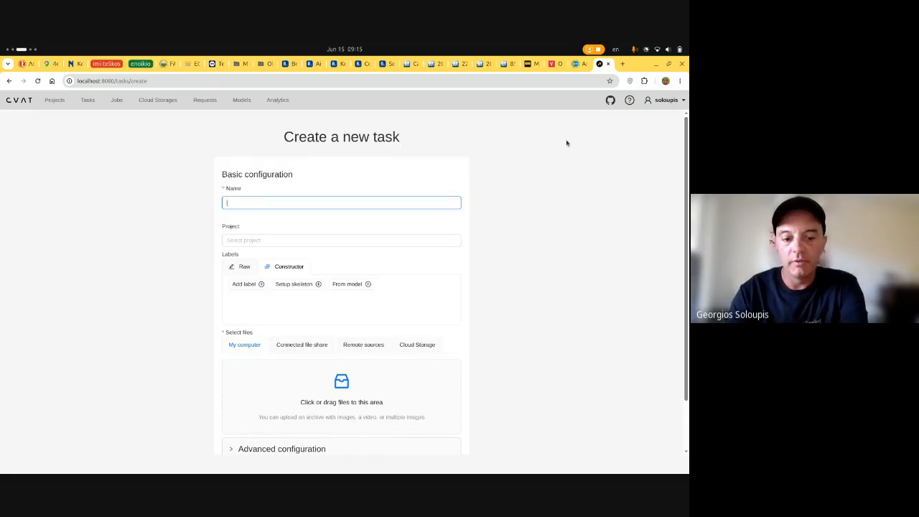
text(Bell)
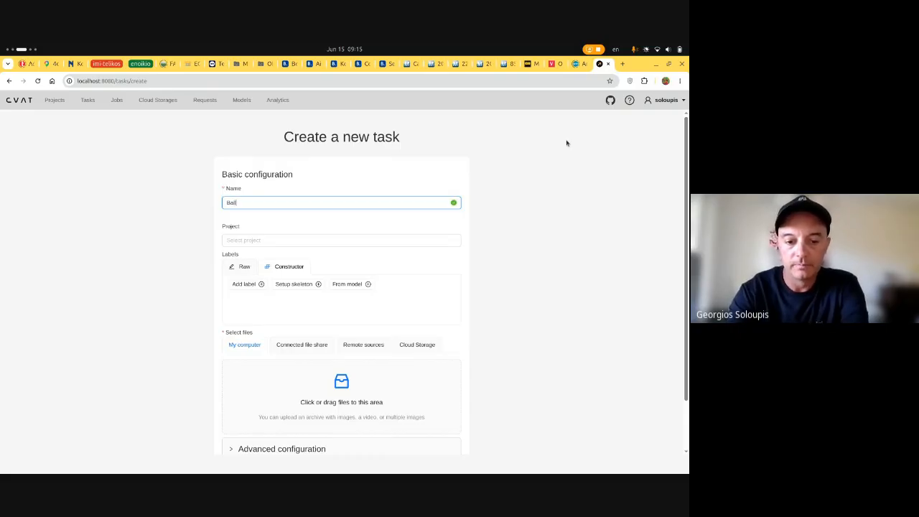
text( Trac)
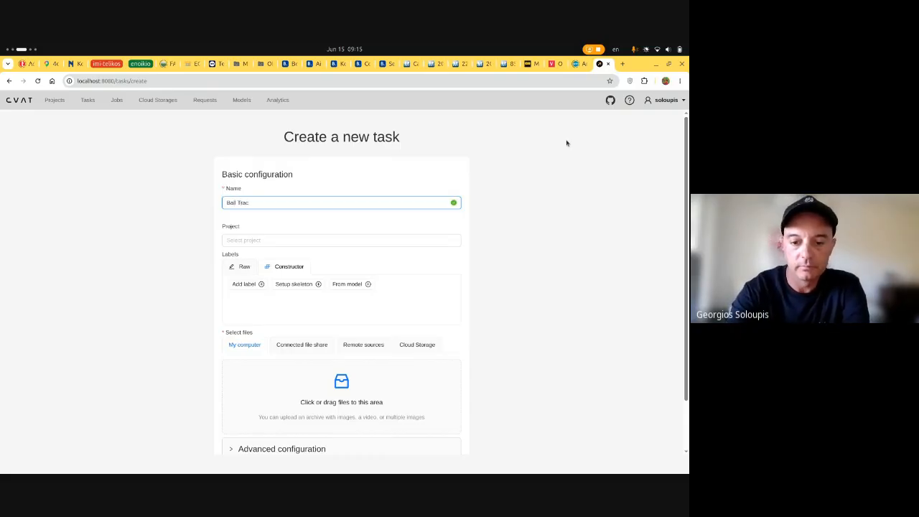
text(king)
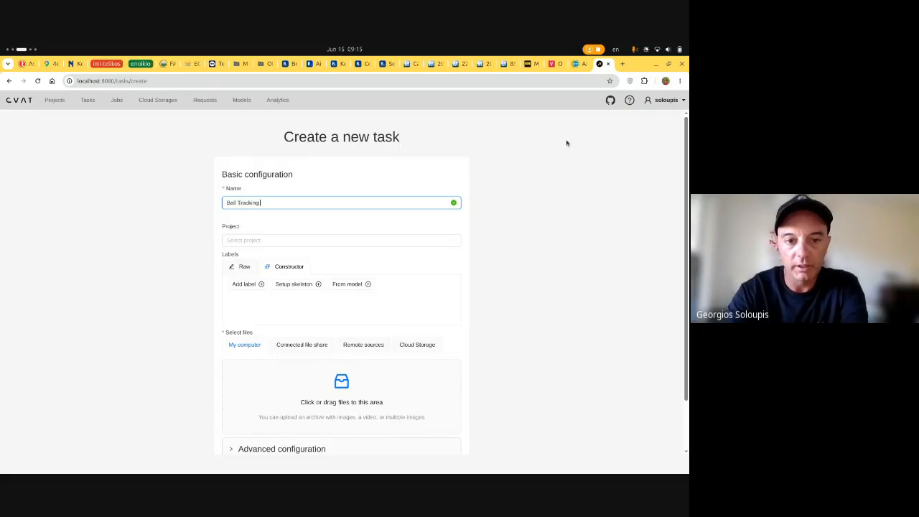
text( Attem)
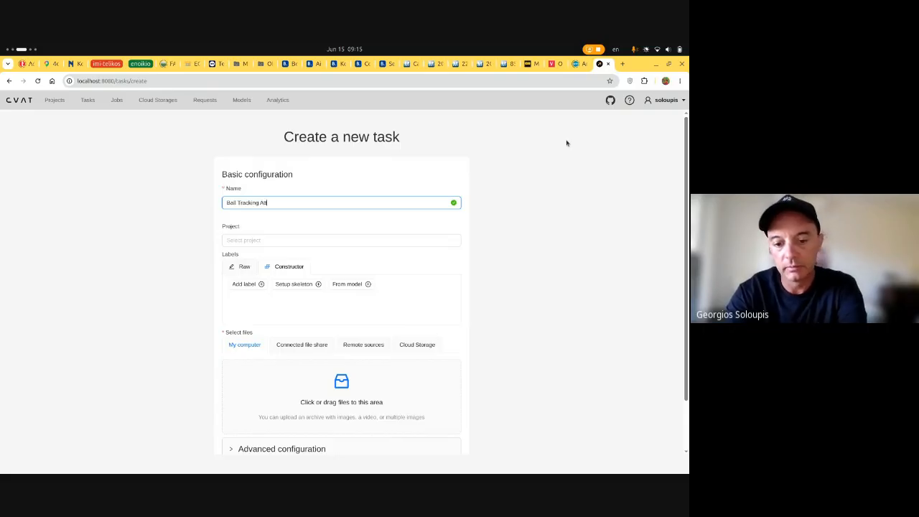
text(pt 5)
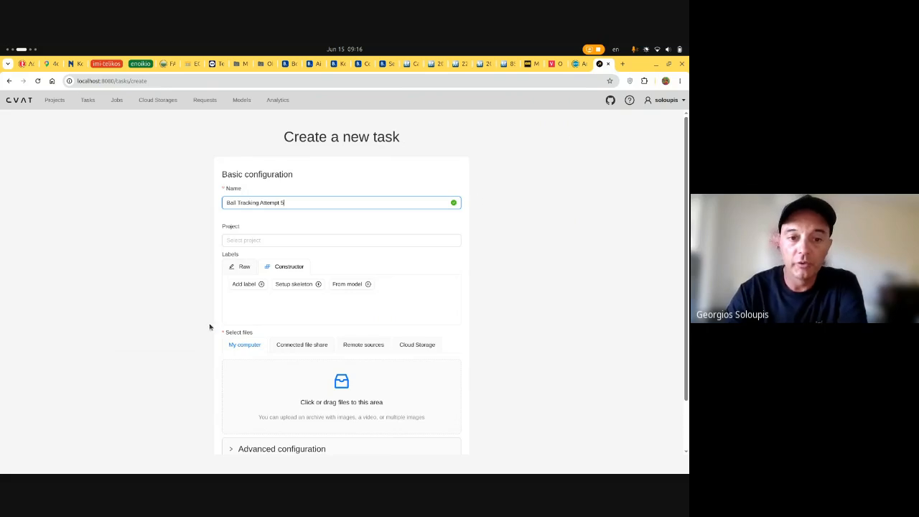
Step: Add a label named "ball" to the task with the yellow-green colour DDFF33
click(260, 286)
text(b)
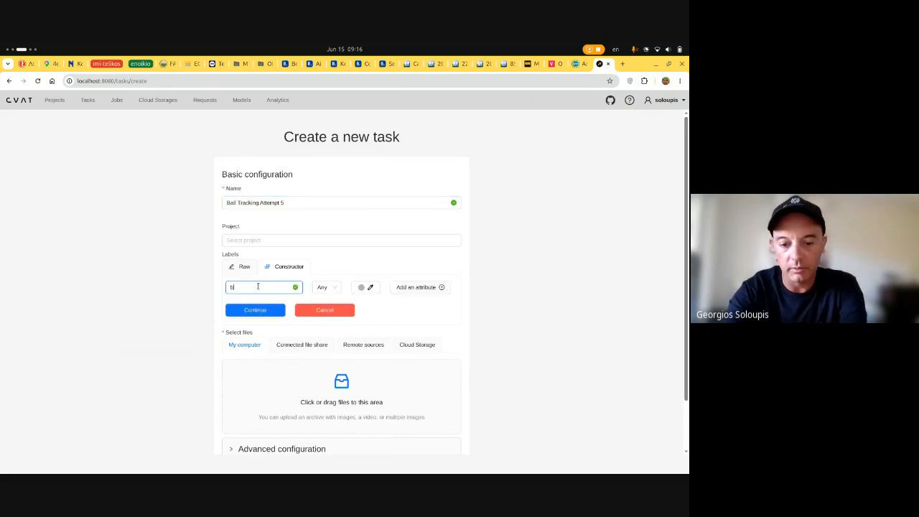
text(all)
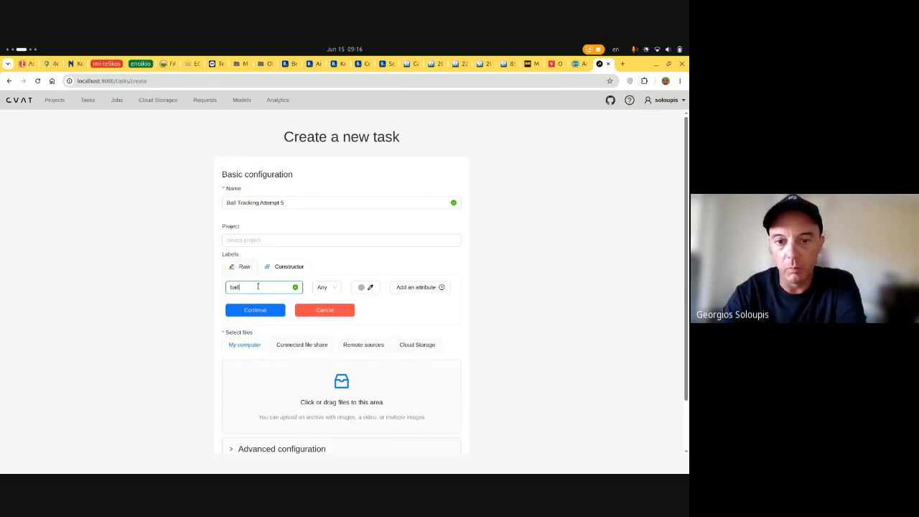
click(362, 287)
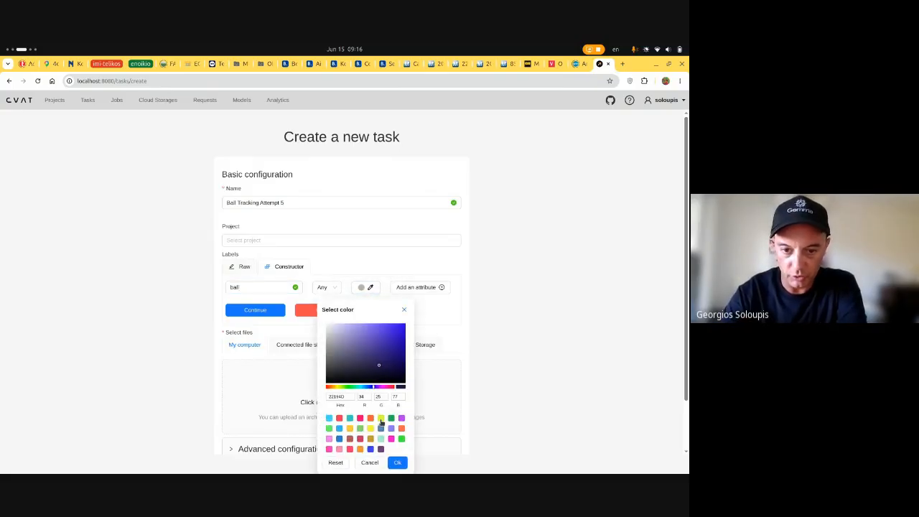
click(381, 420)
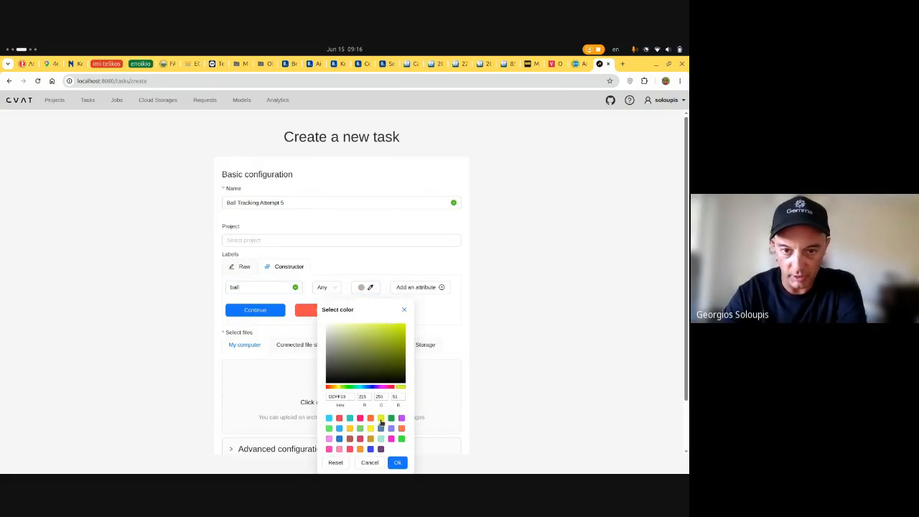
click(397, 463)
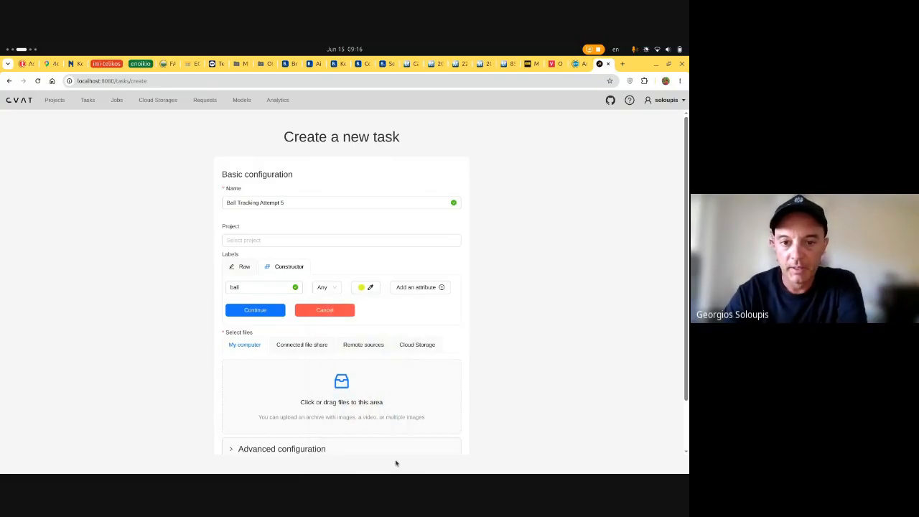
click(257, 311)
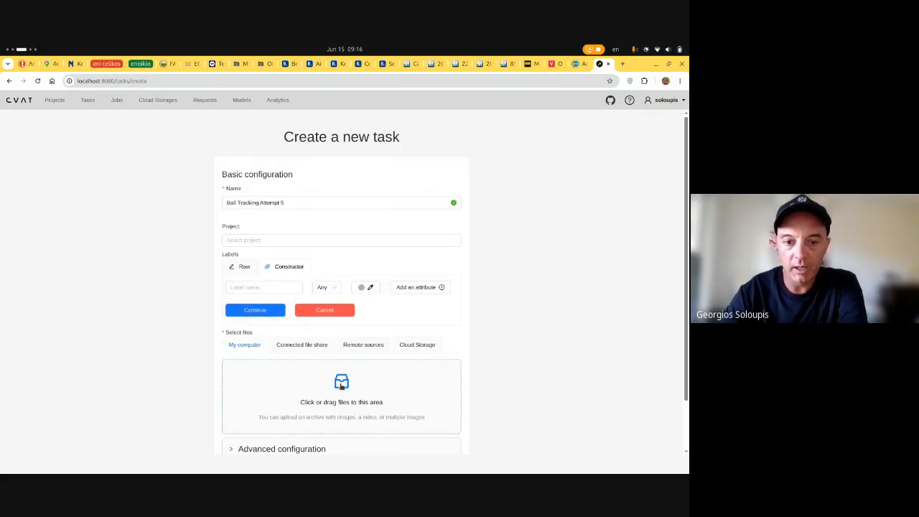
Step: Attach the archive all_frames.zip from the Downloads folder as the task's source files
click(341, 384)
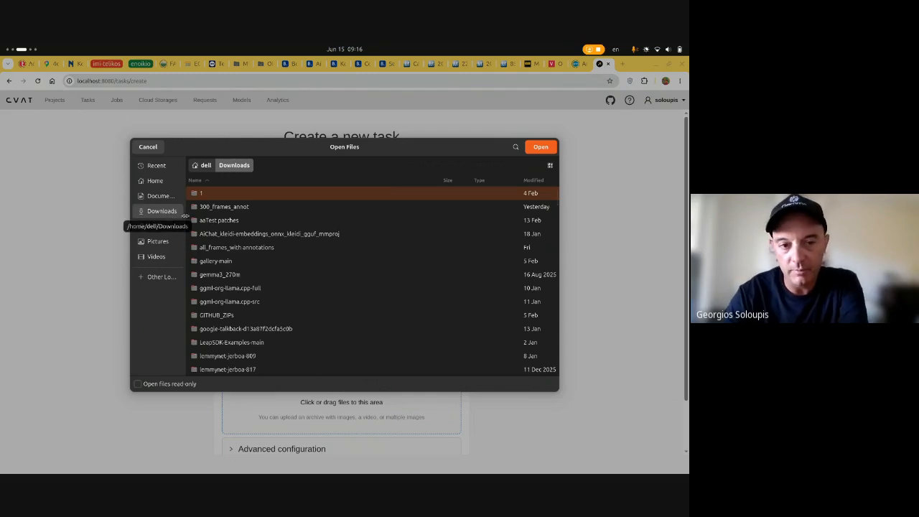
scroll(283, 289, down, 3)
scroll(283, 291, down, 5)
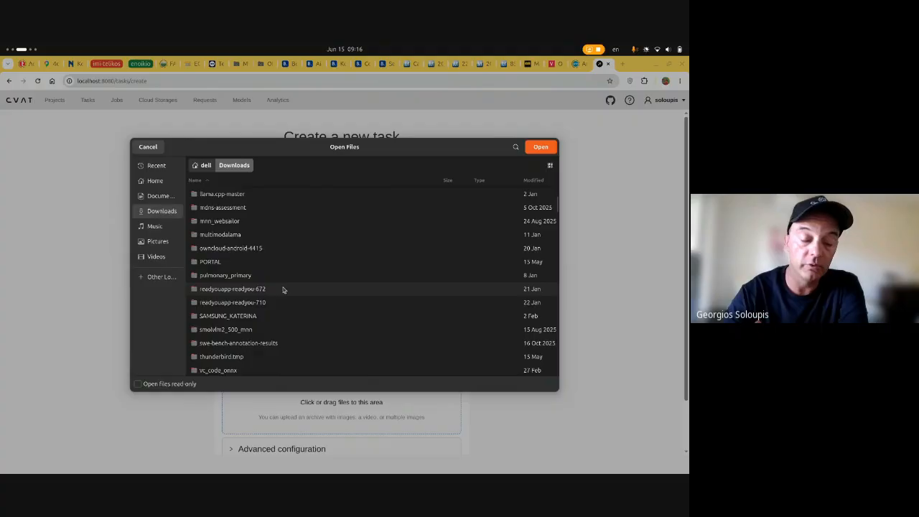
scroll(283, 290, down, 1)
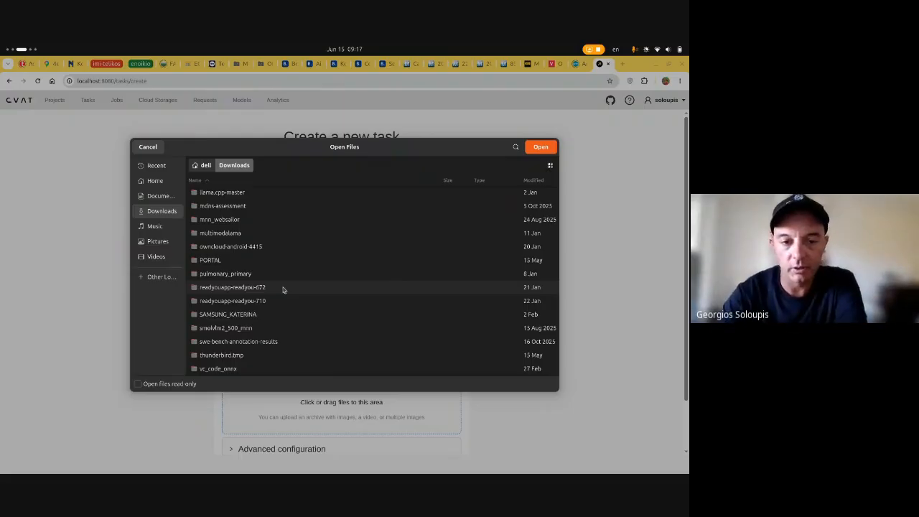
scroll(283, 289, down, 5)
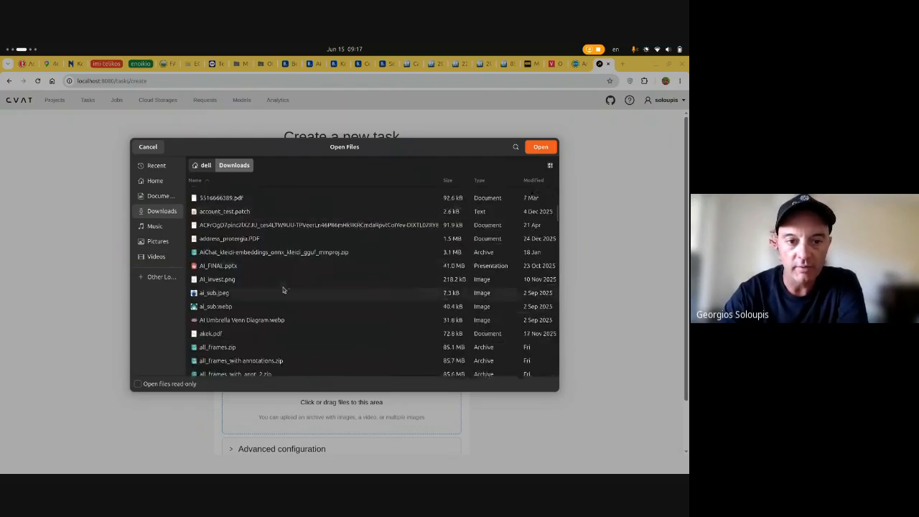
scroll(283, 289, down, 3)
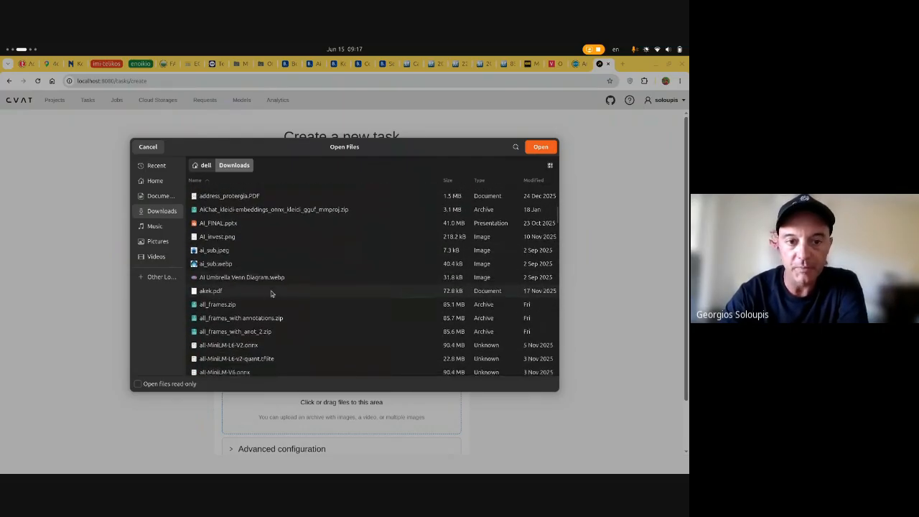
click(220, 306)
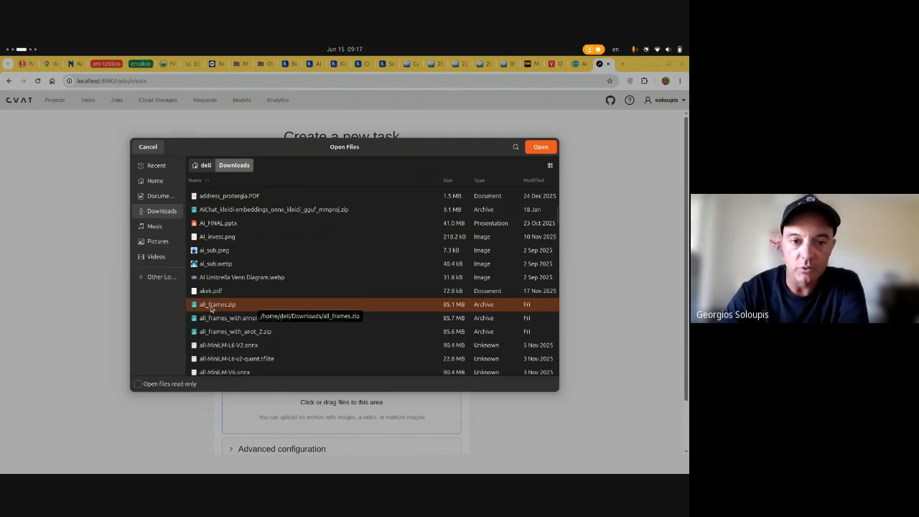
click(537, 147)
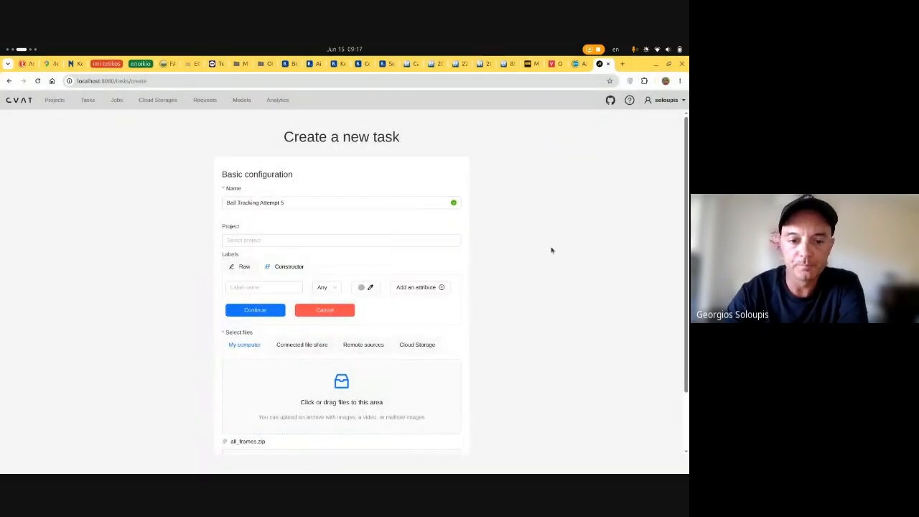
Step: Set the image quality to 90% in the task's advanced configuration
scroll(557, 307, down, 2)
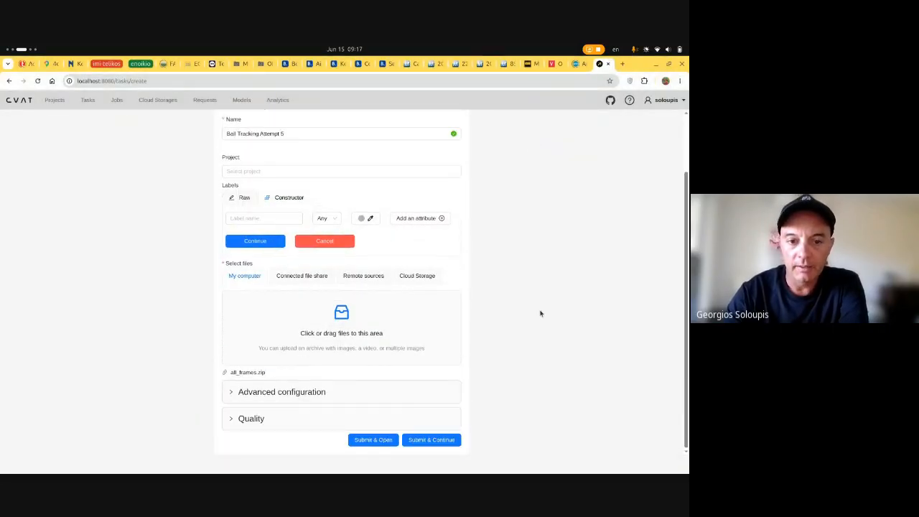
click(236, 393)
scroll(185, 372, down, 4)
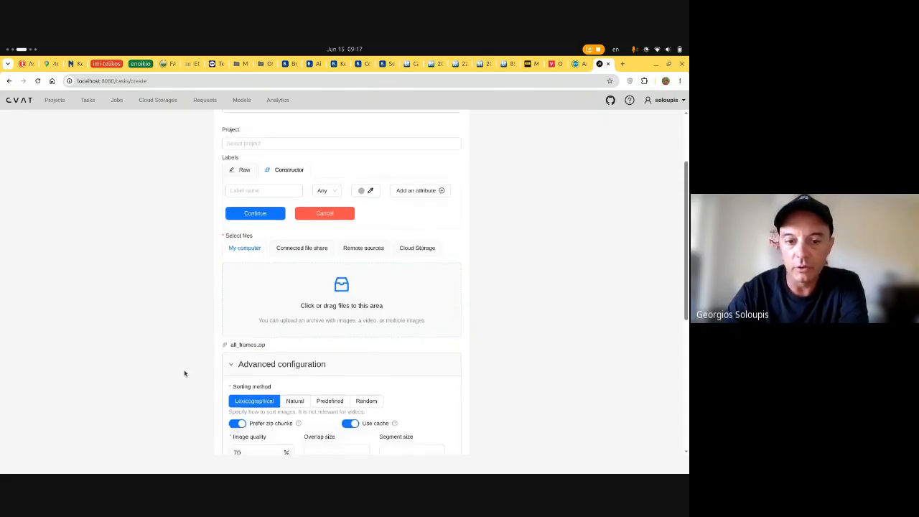
click(236, 241)
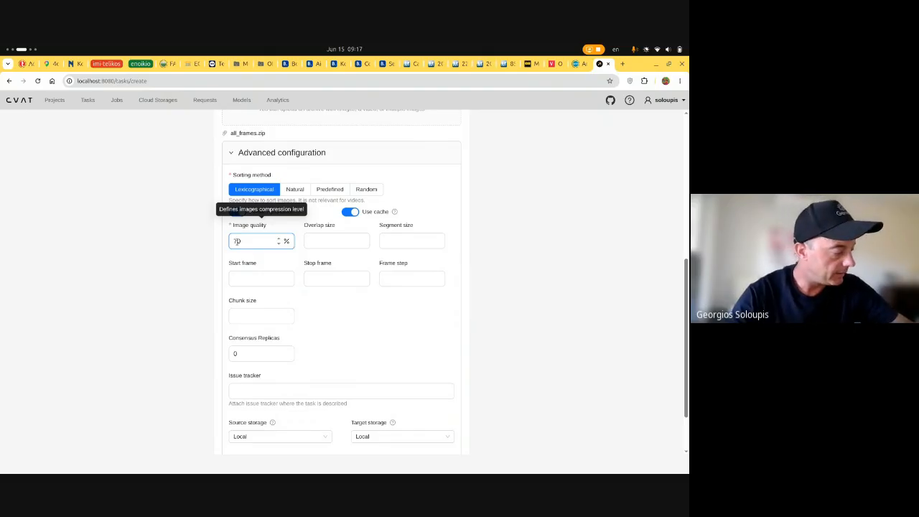
key(BackSpace)
key(BackSpace)
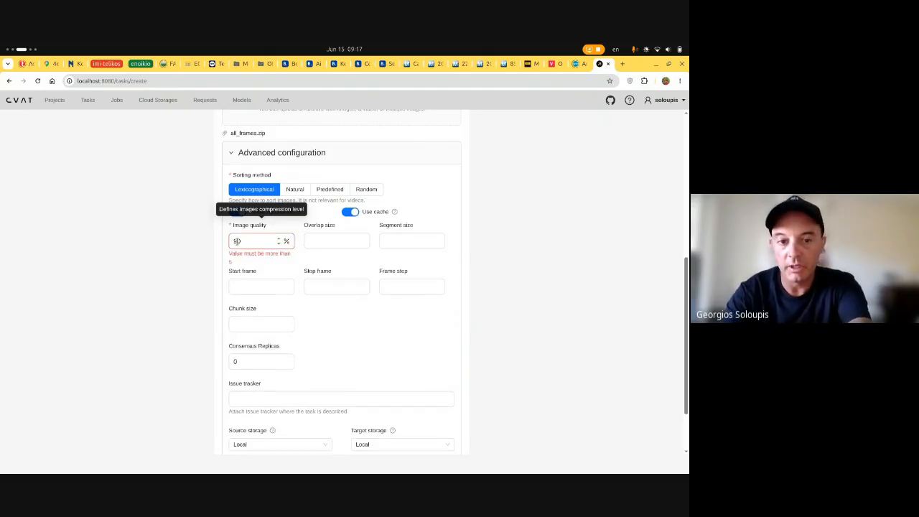
text(50)
Step: Limit the task to a start frame of 0 and a stop frame of 300
click(257, 278)
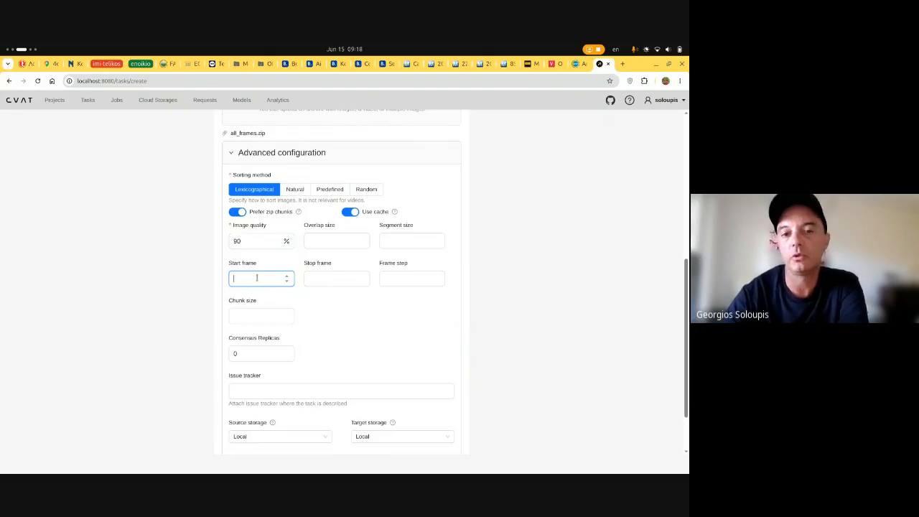
text(0)
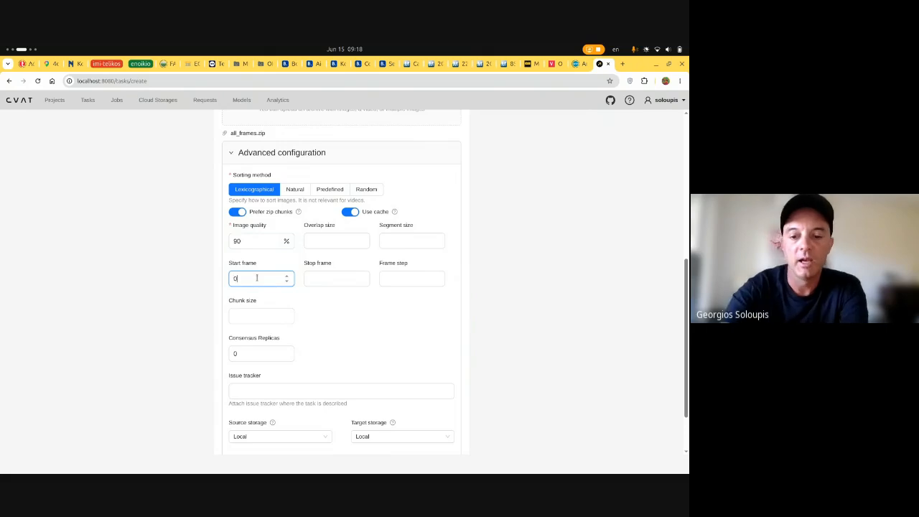
click(334, 279)
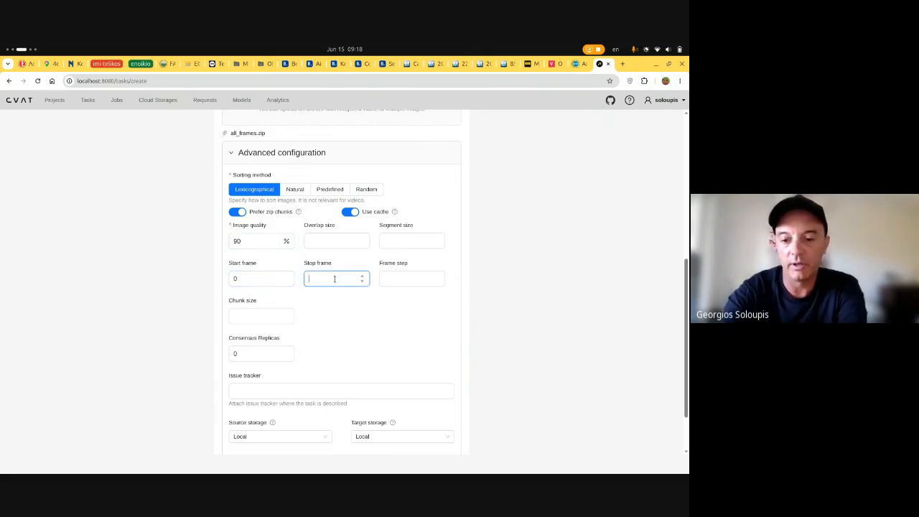
text(300)
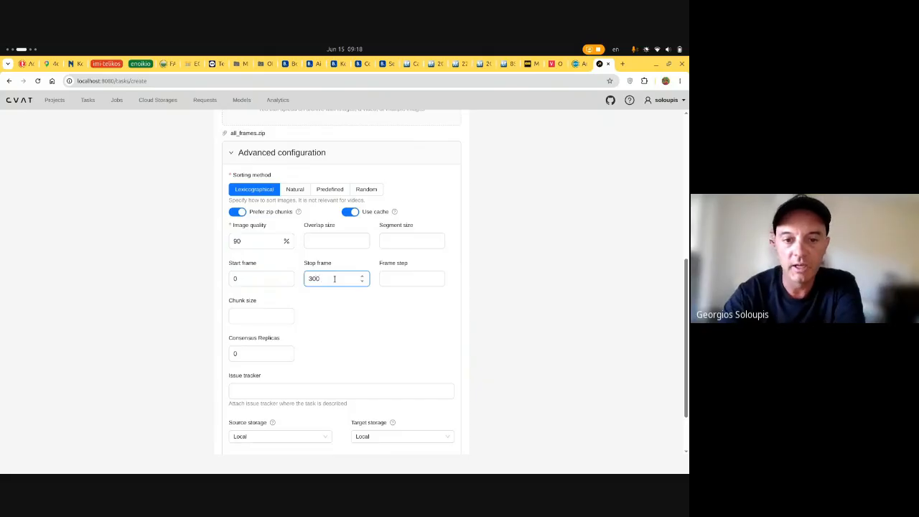
scroll(357, 328, down, 2)
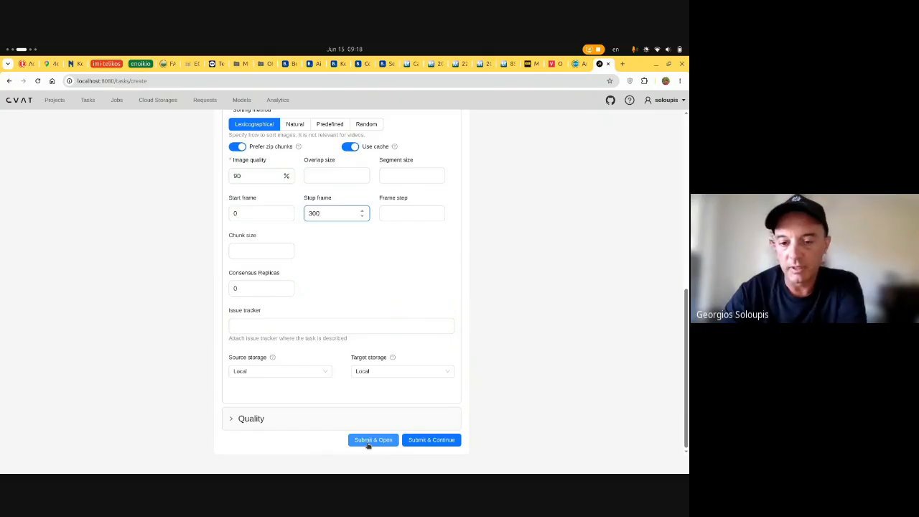
Step: Submit the new Ball Tracking Attempt 5 task and open its annotation job
click(373, 440)
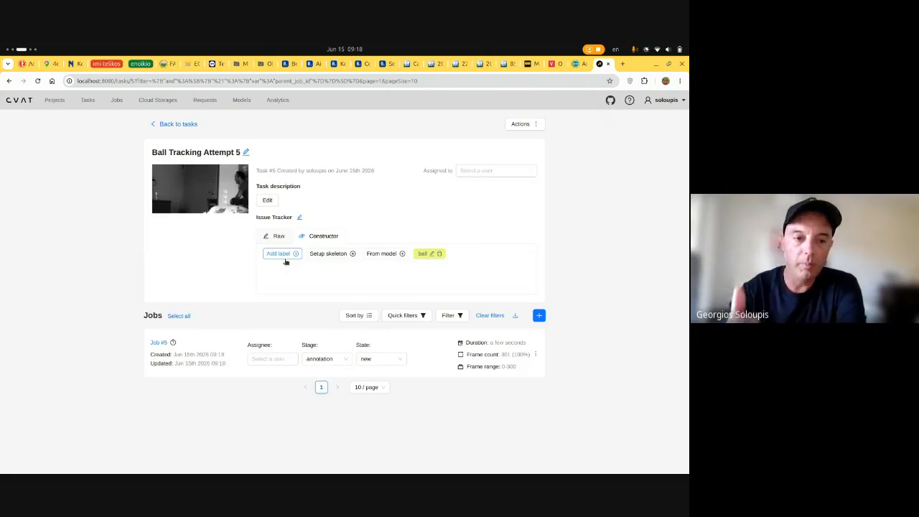
click(158, 344)
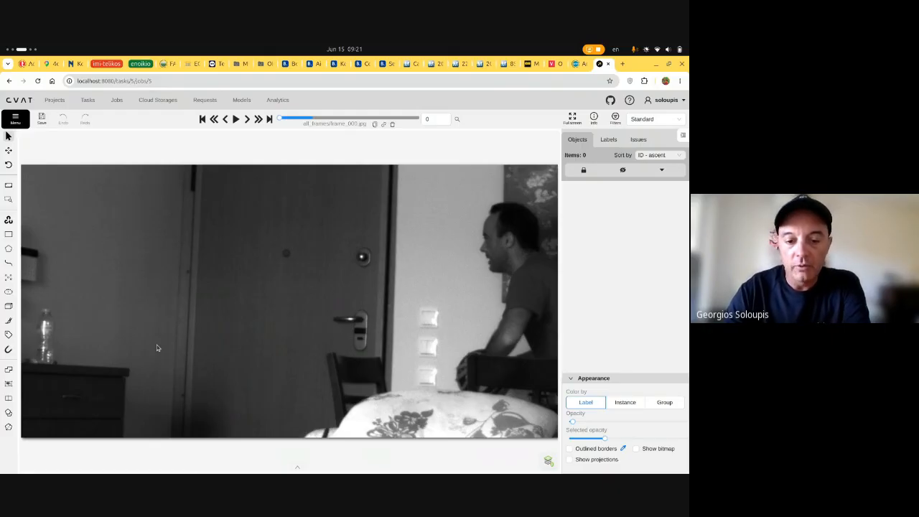
Step: Draw a rectangle track labelled "ball" around the ball in frame 66, about 107 by 100 px
key(f)
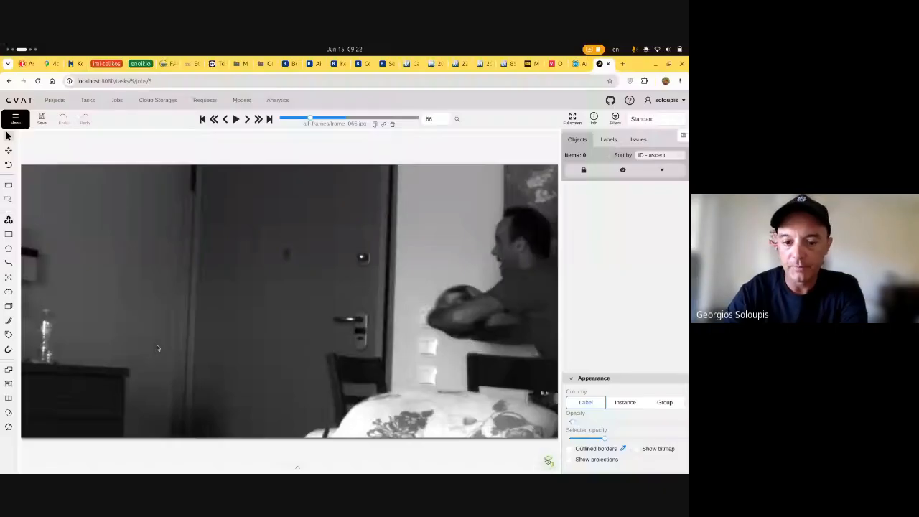
key(f)
key(f)
key(f)
key(f)
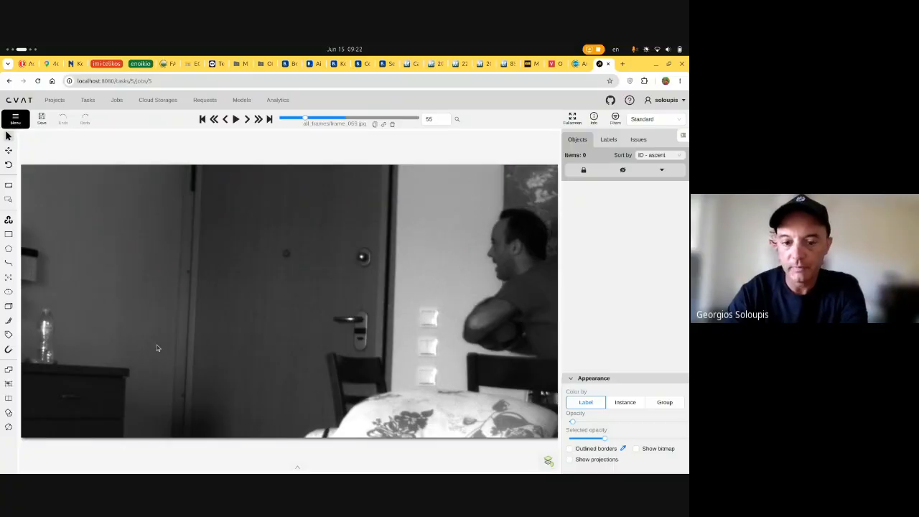
key(f)
key(f)
key(f)
key(f)
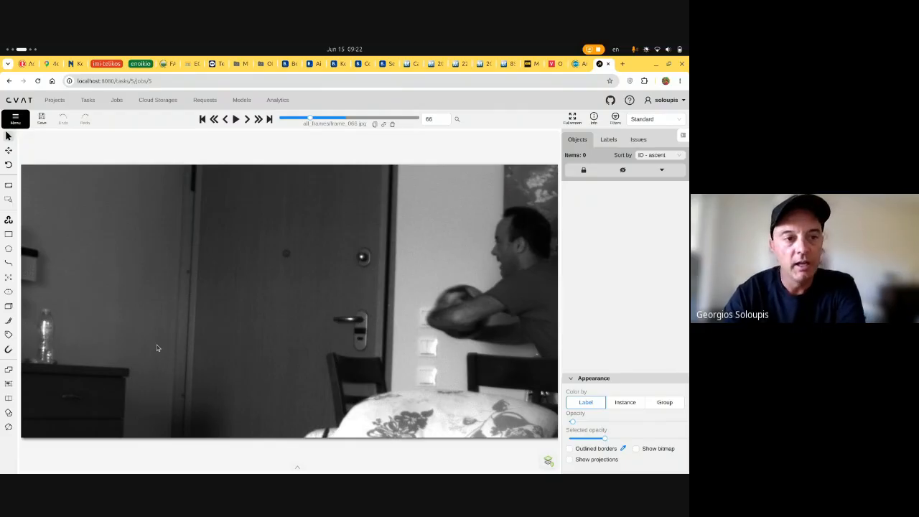
mouse_move(9, 234)
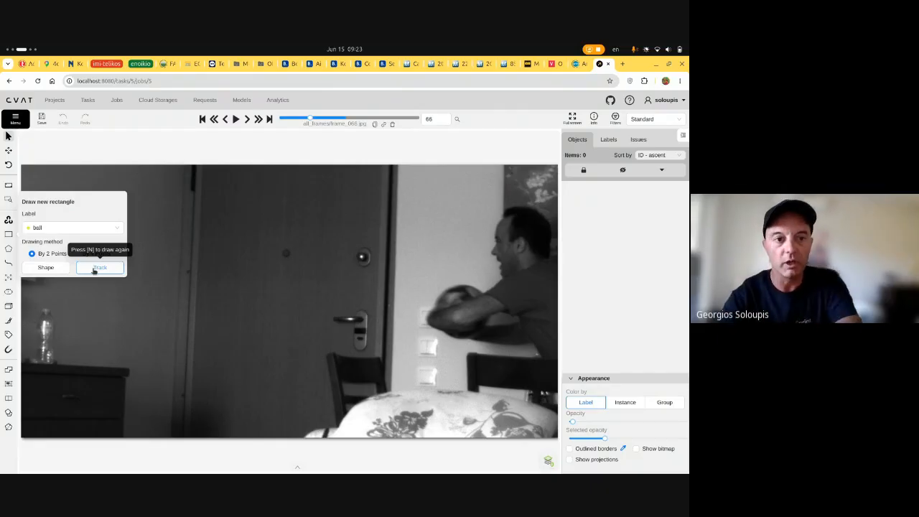
click(93, 269)
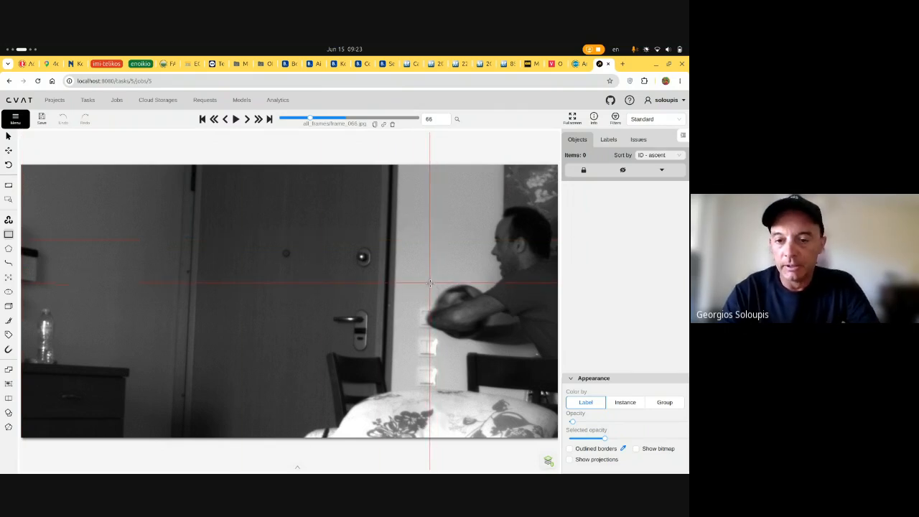
click(430, 283)
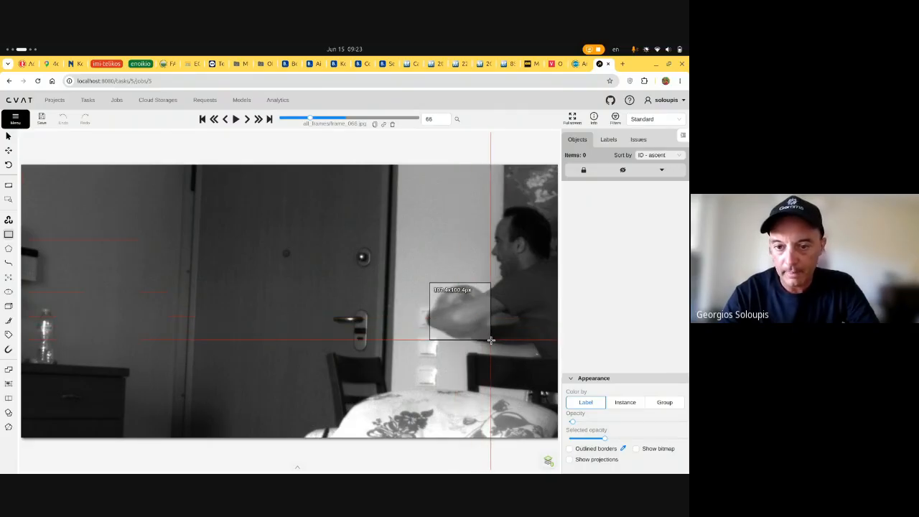
click(492, 340)
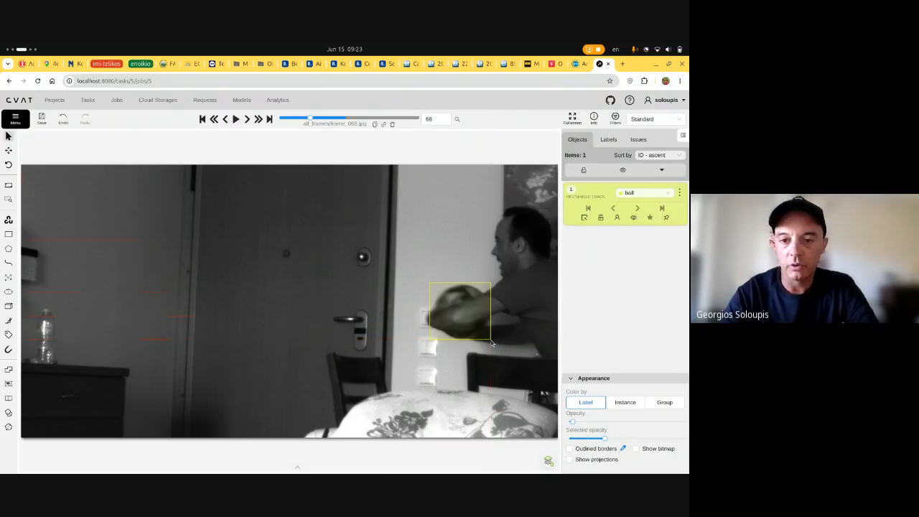
mouse_move(466, 321)
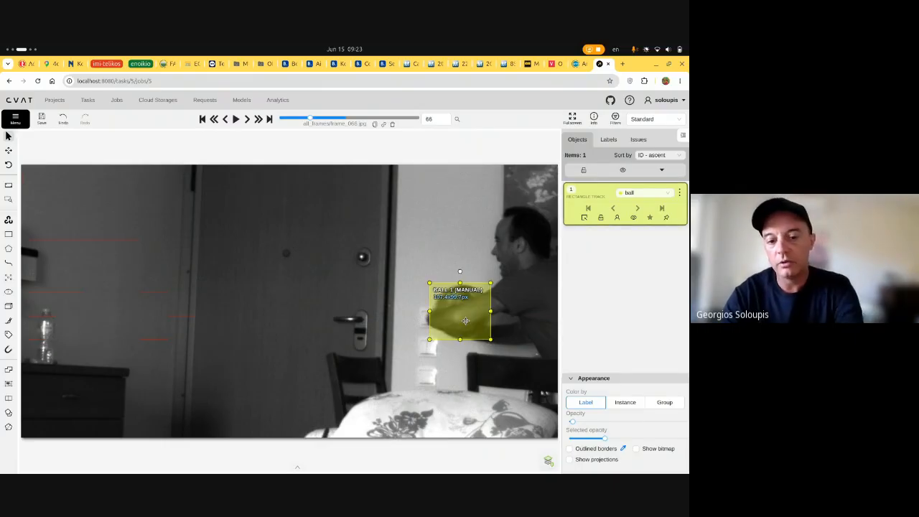
Step: Refit the ball's box to about 96 by 98 px in frame 67 and about 96 by 95 px in frame 69
key(f)
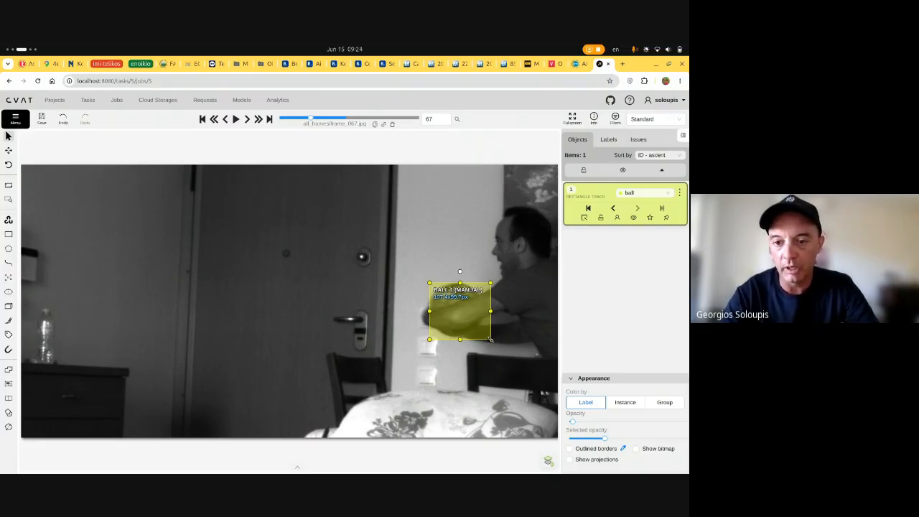
drag(491, 339, 463, 320)
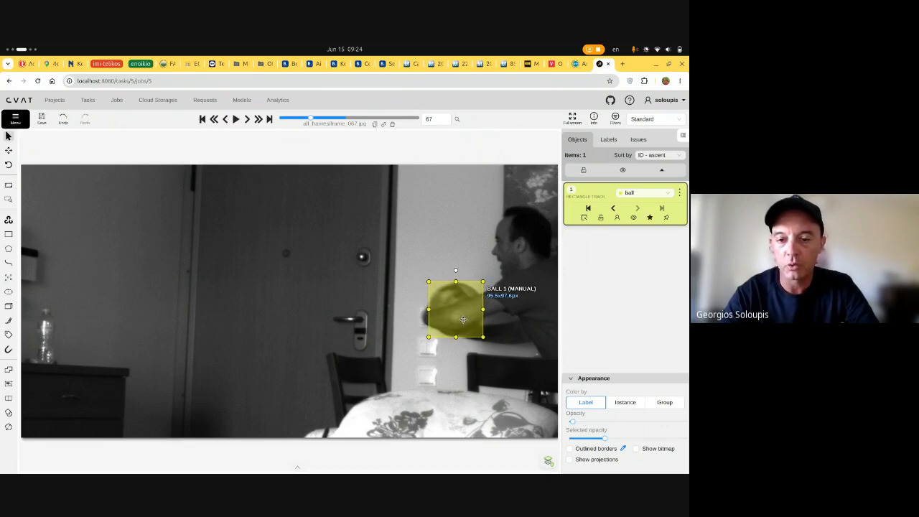
key(f)
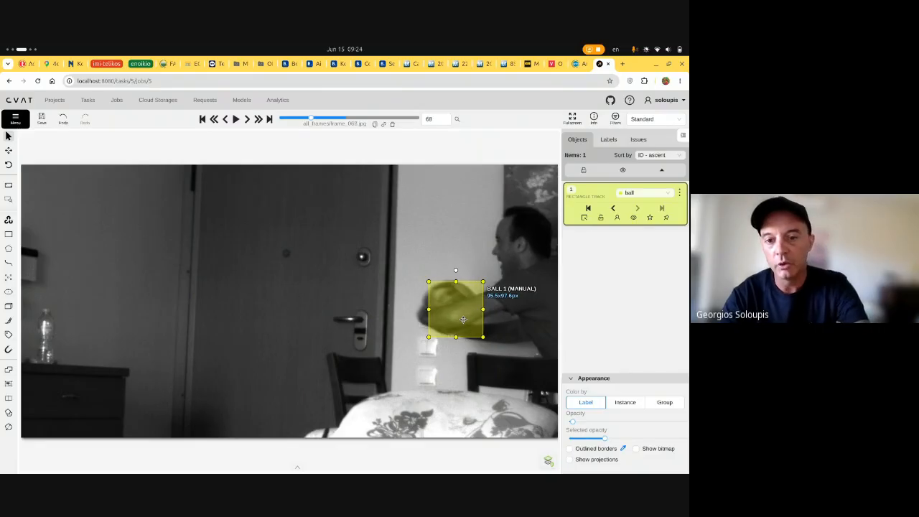
drag(464, 320, 450, 314)
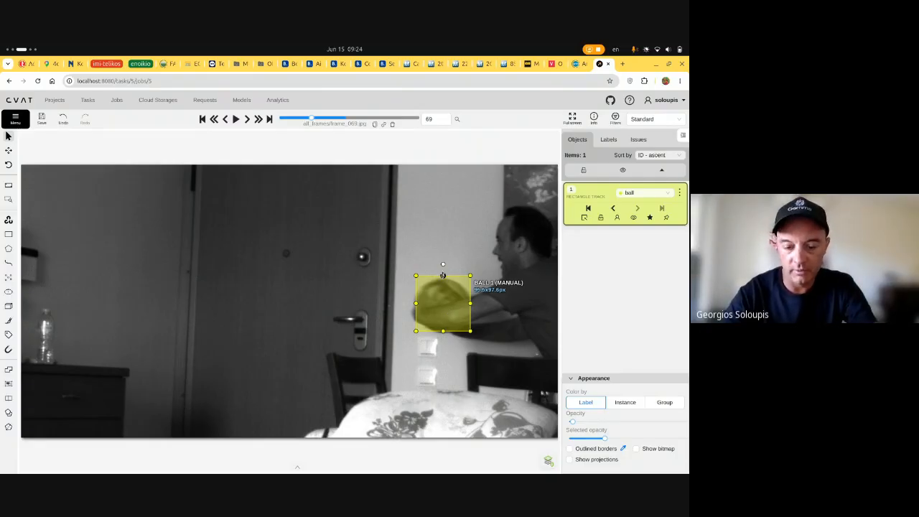
drag(444, 276, 444, 278)
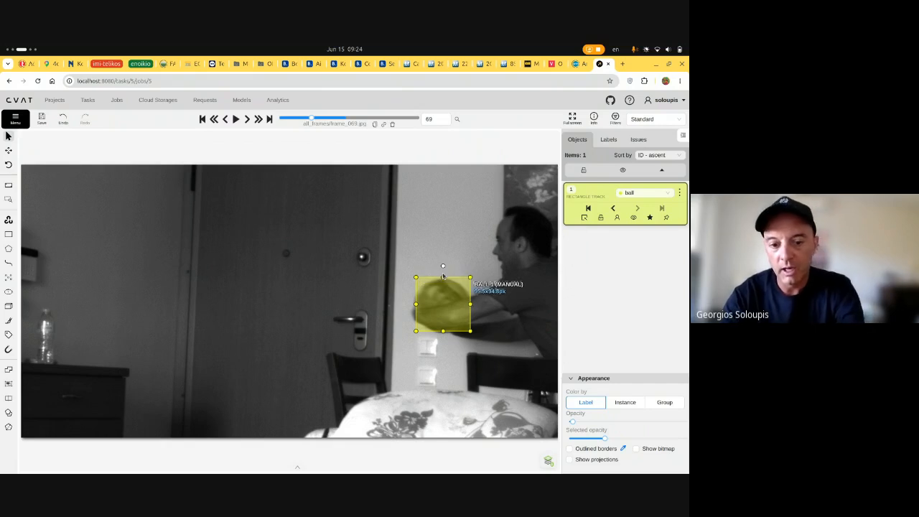
Step: Move the box onto the ball through frames 70 to 75 and save the annotations
key(f)
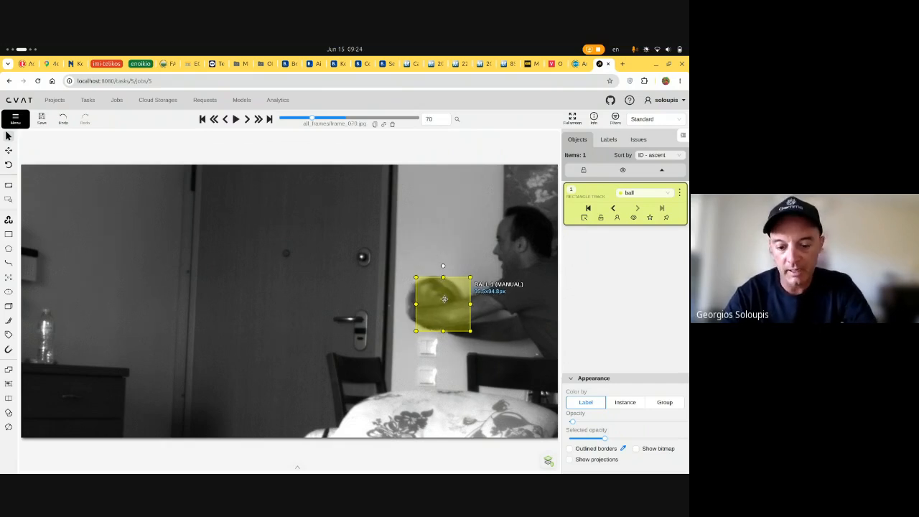
drag(445, 300, 436, 298)
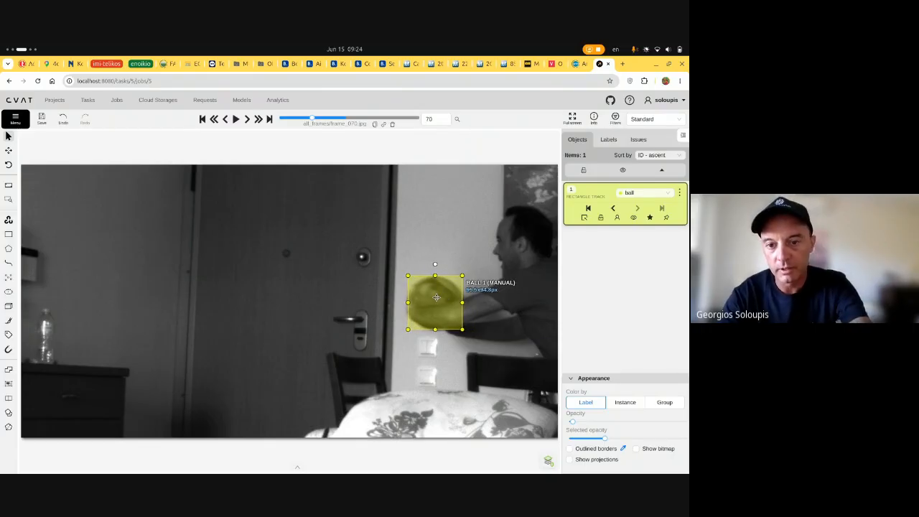
key(f)
key(f)
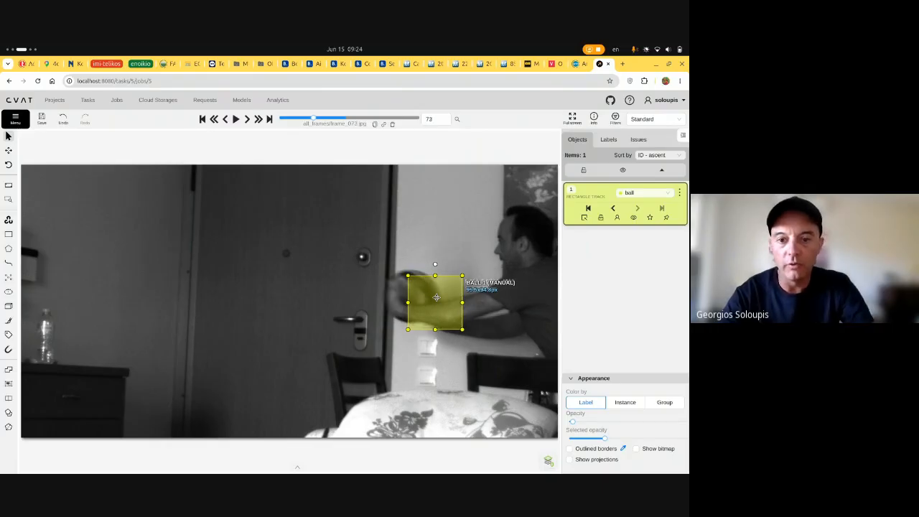
drag(436, 298, 398, 287)
key(f)
key(f)
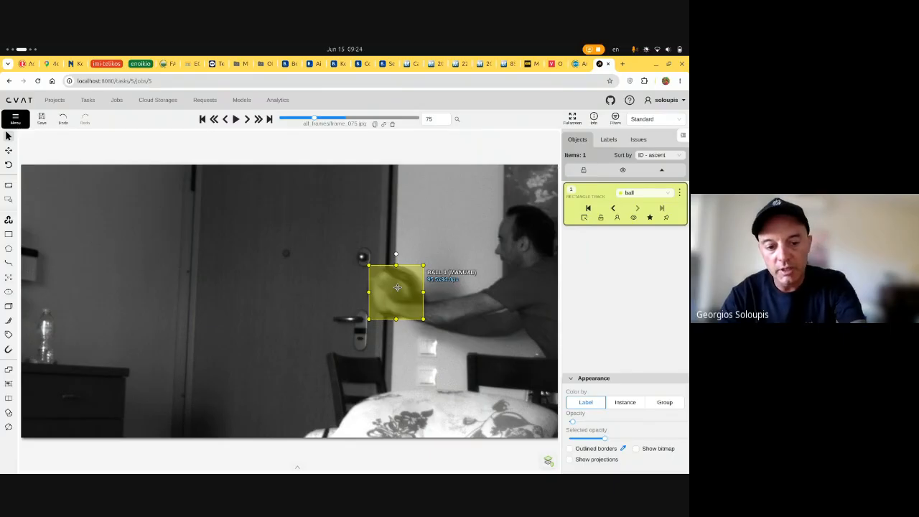
click(42, 120)
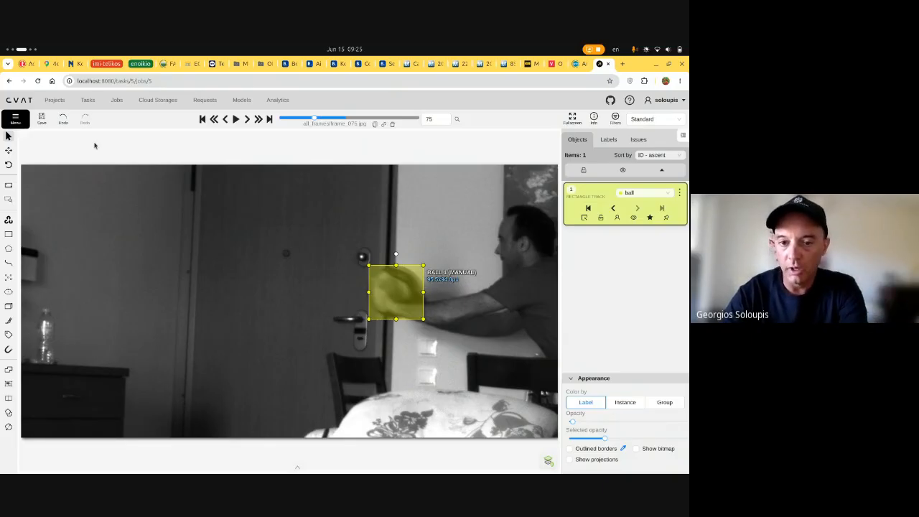
Step: Jump ahead to frame 85, place the box over the ball and shrink it to about 93 by 92 px
key(v)
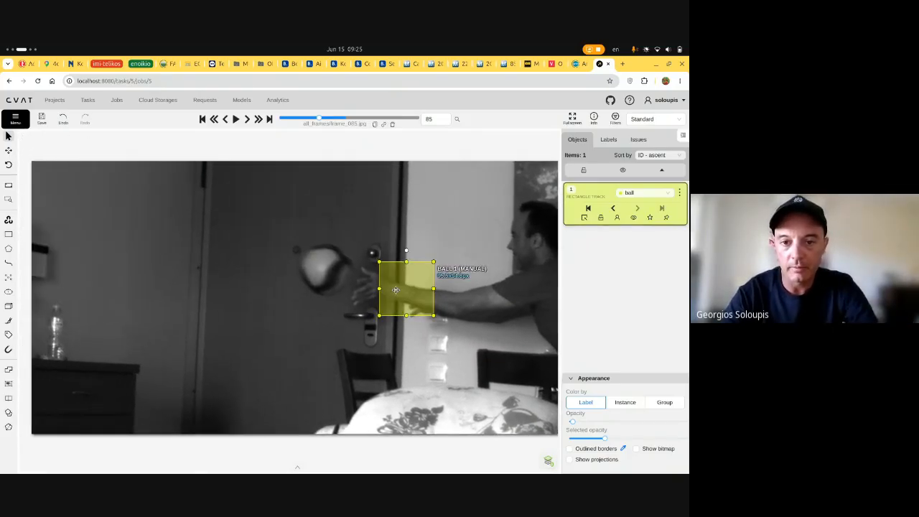
drag(396, 290, 316, 275)
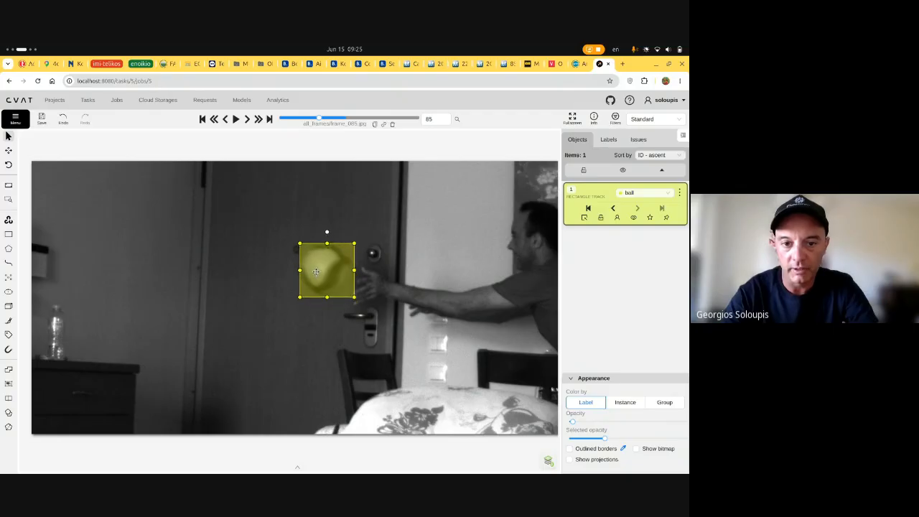
drag(316, 273, 316, 273)
drag(354, 297, 353, 296)
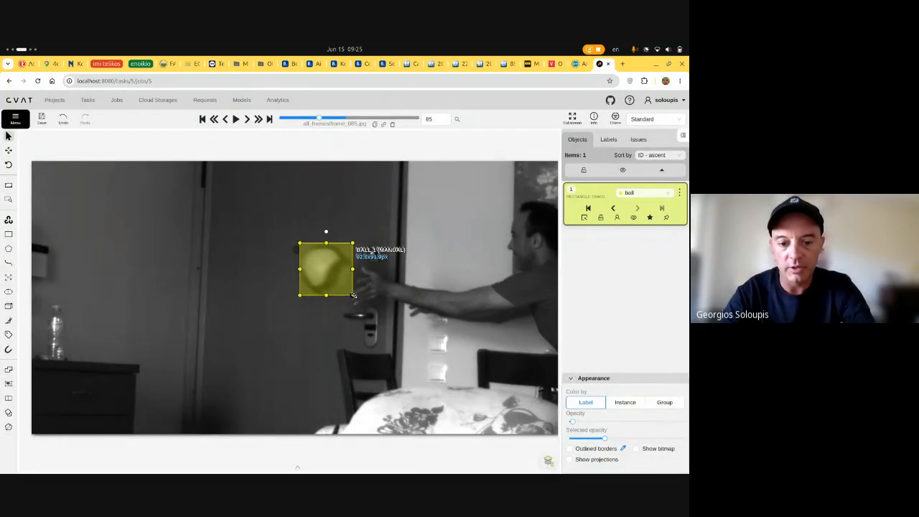
Step: Advance to frame 89 and move the box over the ball's new position
key(f)
key(f)
key(f)
key(f)
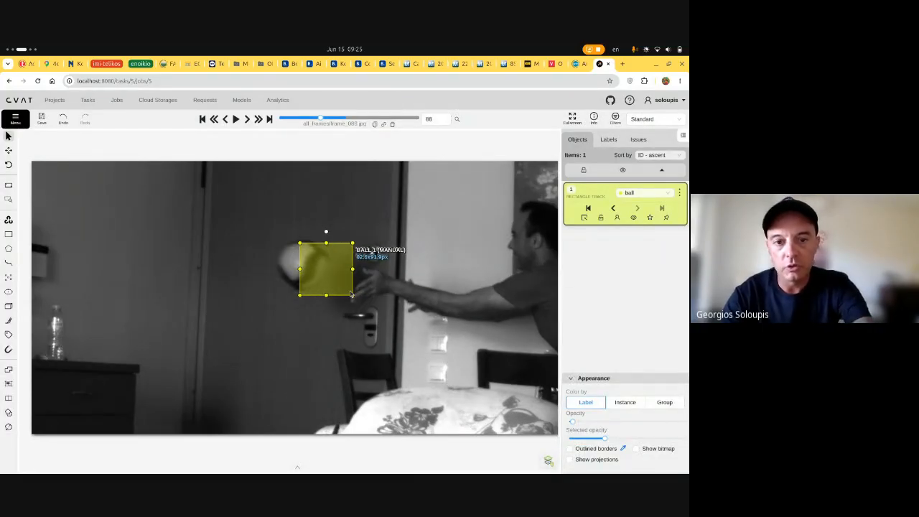
drag(322, 268, 291, 262)
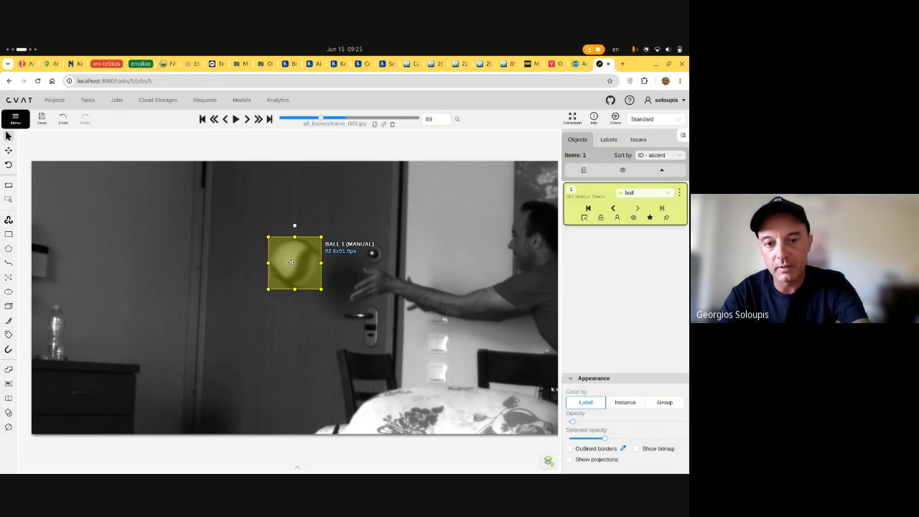
Step: Advance to frame 93 and shift the box to cover the ball again
key(f)
key(f)
key(f)
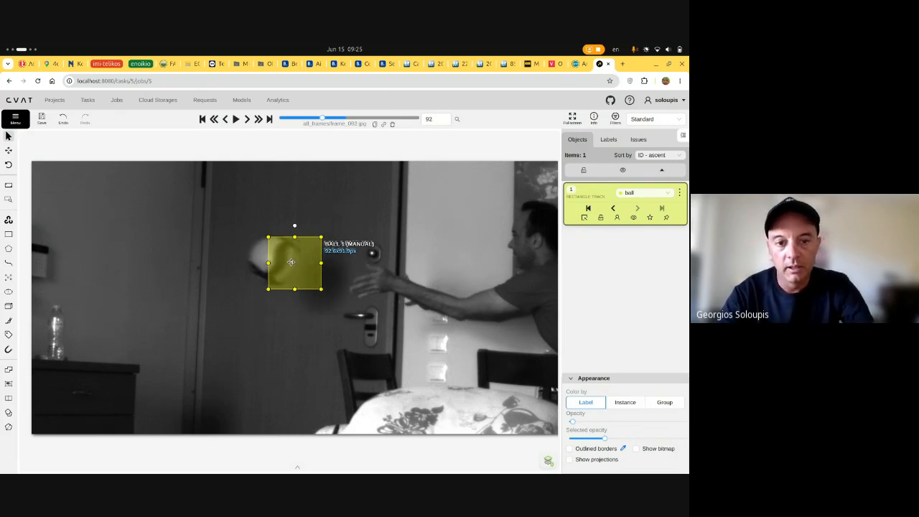
drag(291, 262, 271, 260)
key(f)
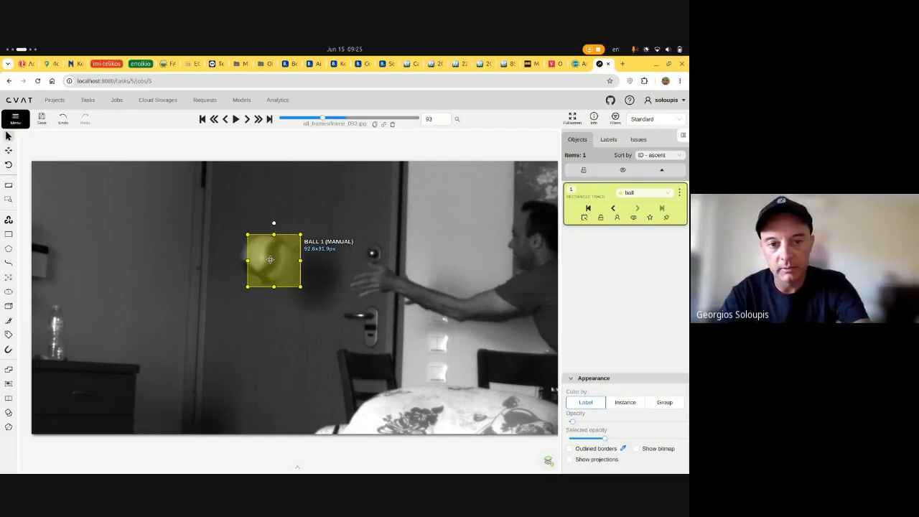
Step: Advance to frame 97 and realign the box with the ball near the door's hinge side
key(f)
drag(270, 259, 233, 257)
key(f)
key(f)
key(f)
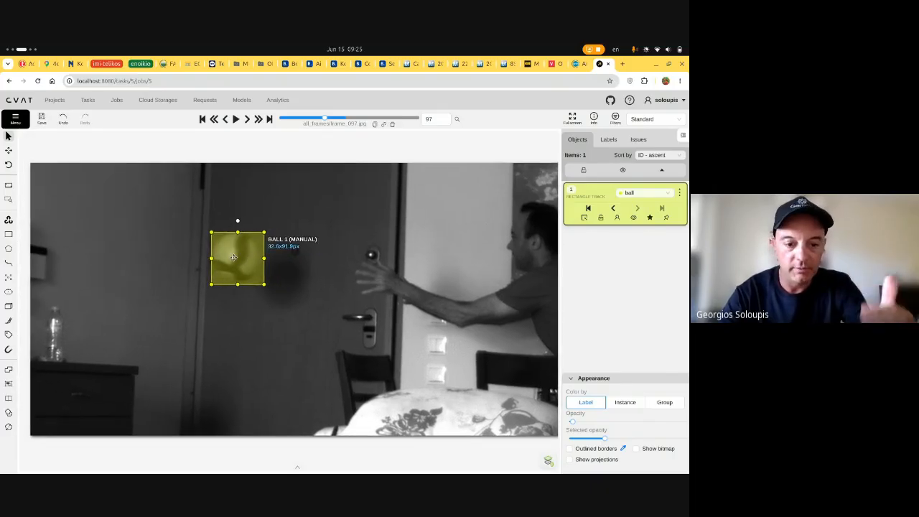
Step: Jump ahead to frame 107 and fit the box to the ball on the wall, about 81 by 91 px
key(v)
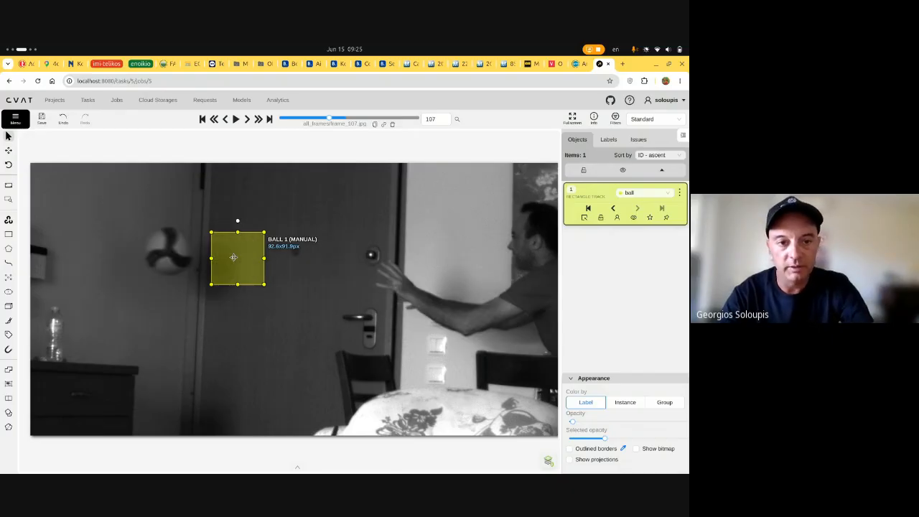
drag(233, 257, 194, 282)
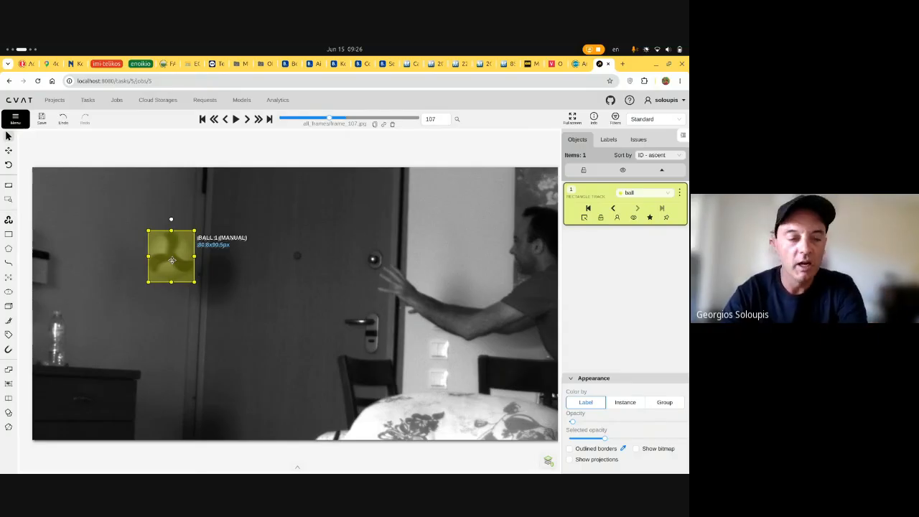
key(v)
key(v)
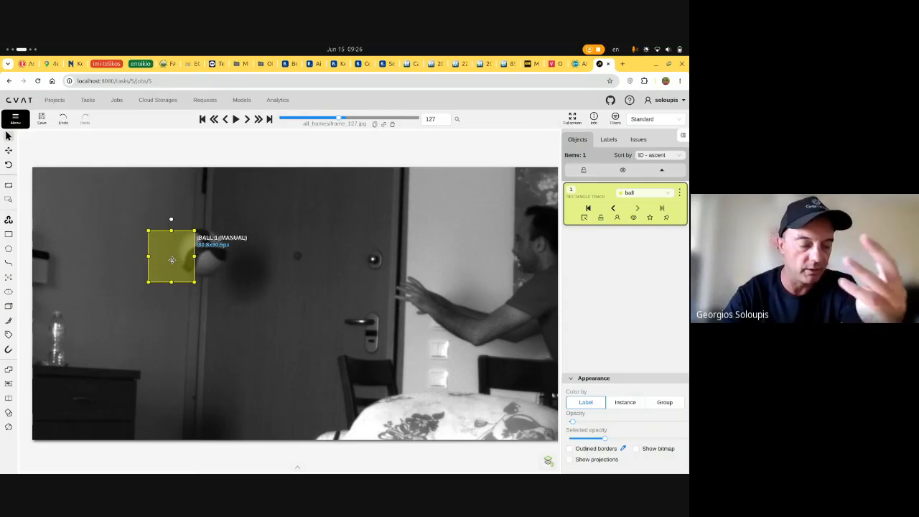
key(c)
key(c)
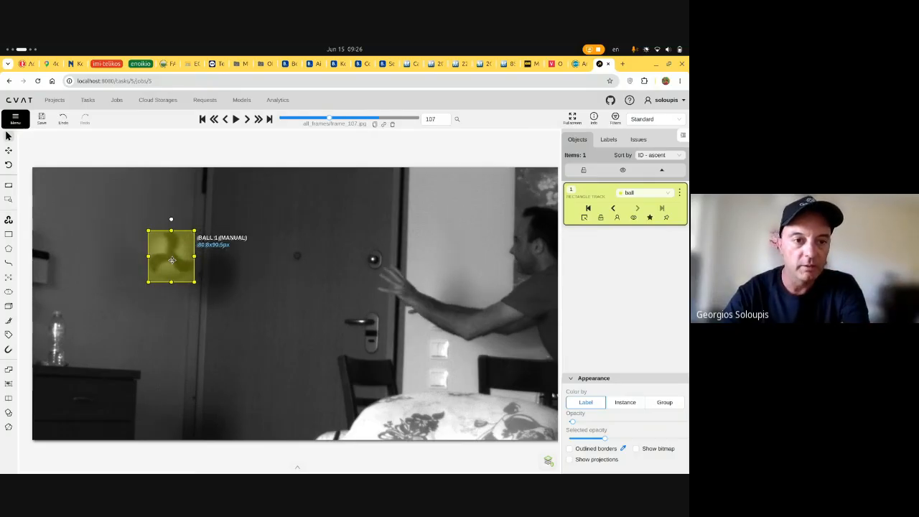
Step: Advance to frame 110 and move the box onto the ball on the wall
key(f)
key(f)
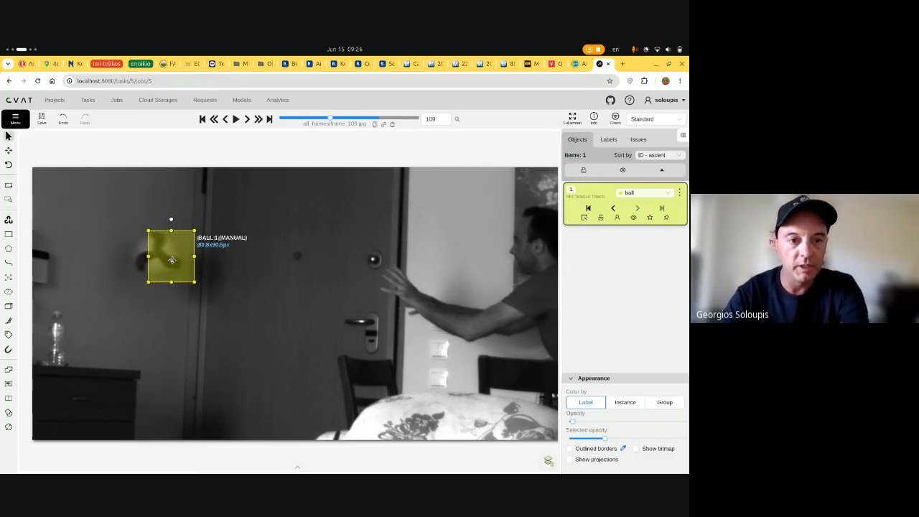
drag(171, 260, 150, 260)
key(f)
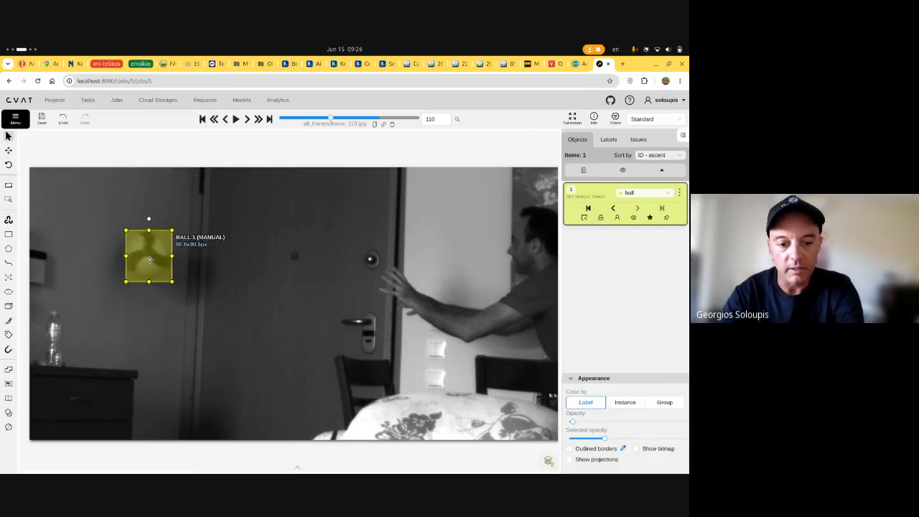
key(v)
key(c)
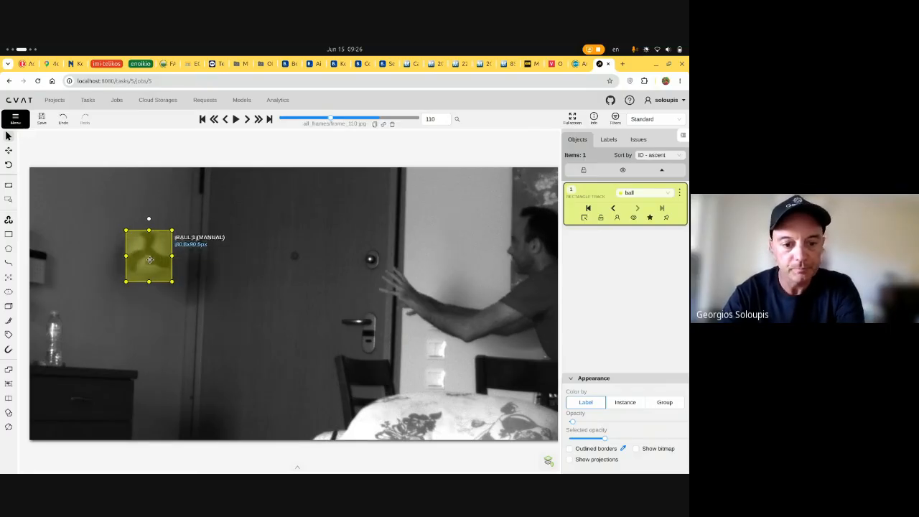
Step: Realign the box with the ball on the wall at frames 111 and 117
key(f)
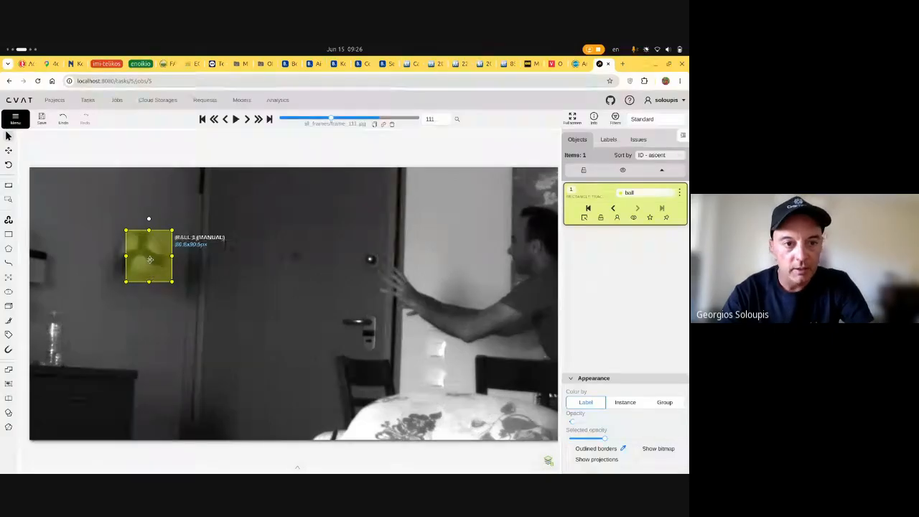
mouse_move(150, 260)
mouse_down()
mouse_move(133, 260)
mouse_move(146, 257)
mouse_up()
key(f)
key(f)
key(f)
key(f)
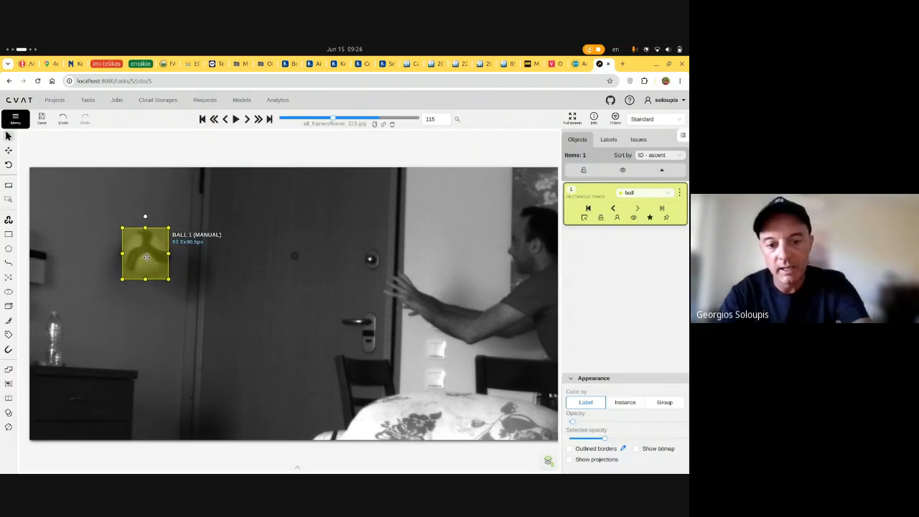
key(f)
key(f)
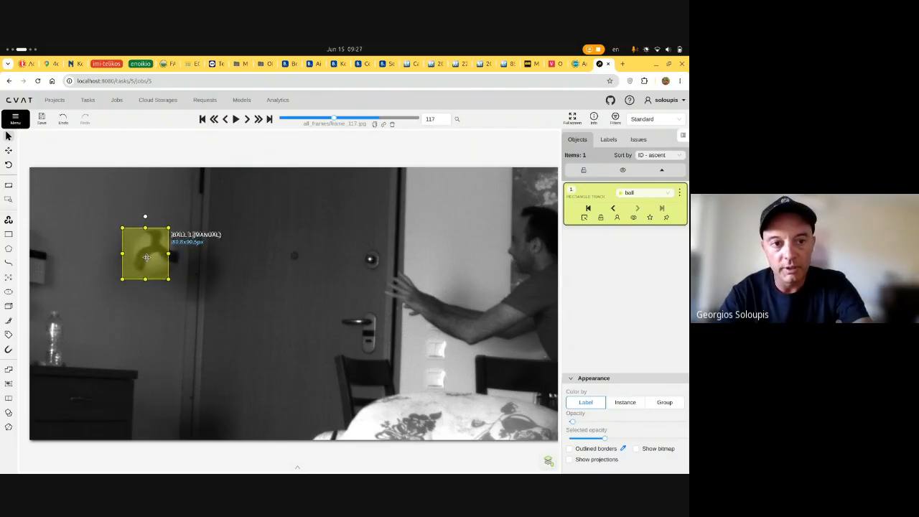
drag(147, 257, 154, 260)
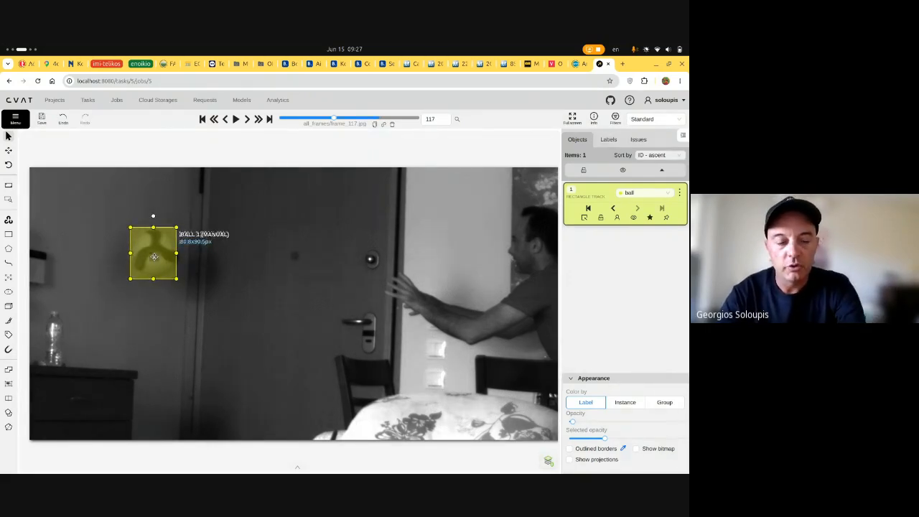
Step: Move the box onto the ball at frames 127 and 137, and widen it to about 88.5 by 90.5 px
key(v)
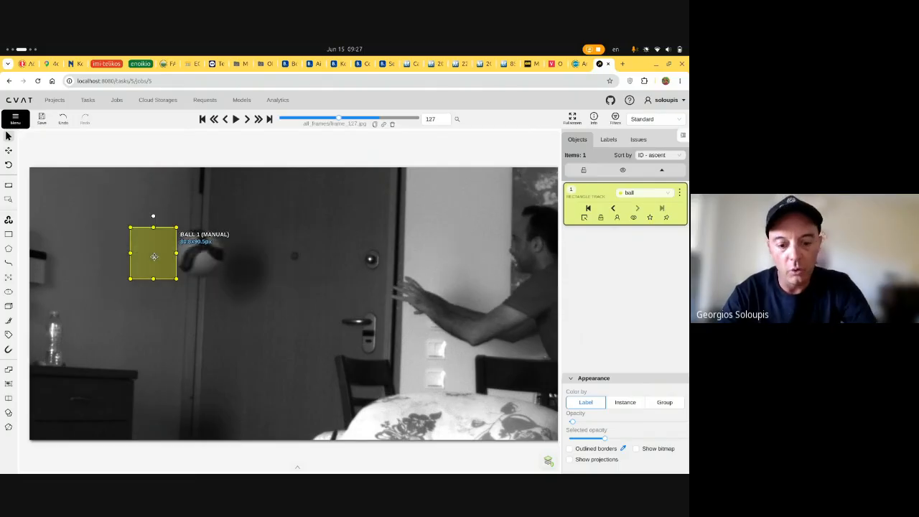
drag(153, 257, 245, 260)
key(v)
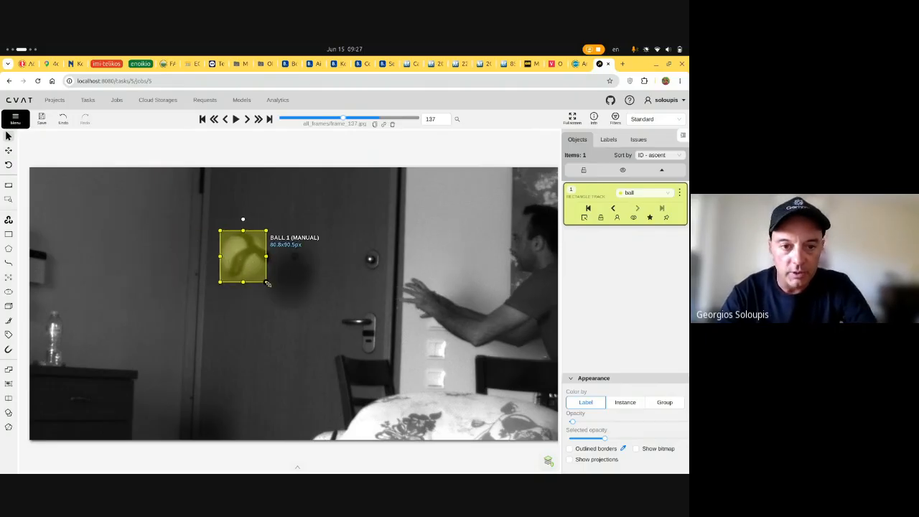
drag(266, 283, 270, 283)
Step: Advance from frame 147 to frame 185, moving the box with the ball to the man's hands beside the wall switches
key(v)
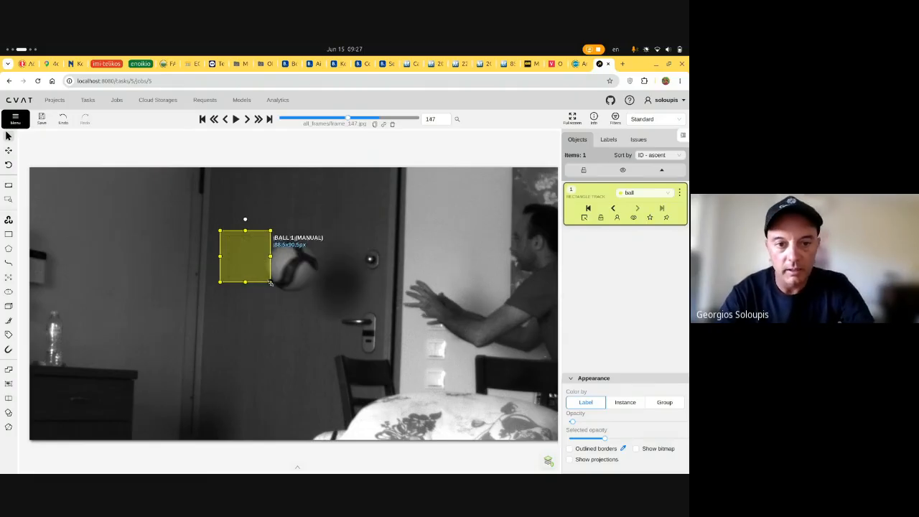
drag(243, 250, 460, 332)
key(v)
key(f)
key(f)
key(f)
key(f)
key(f)
key(v)
key(v)
key(f)
key(f)
key(f)
key(f)
key(f)
key(f)
key(f)
key(f)
key(f)
key(f)
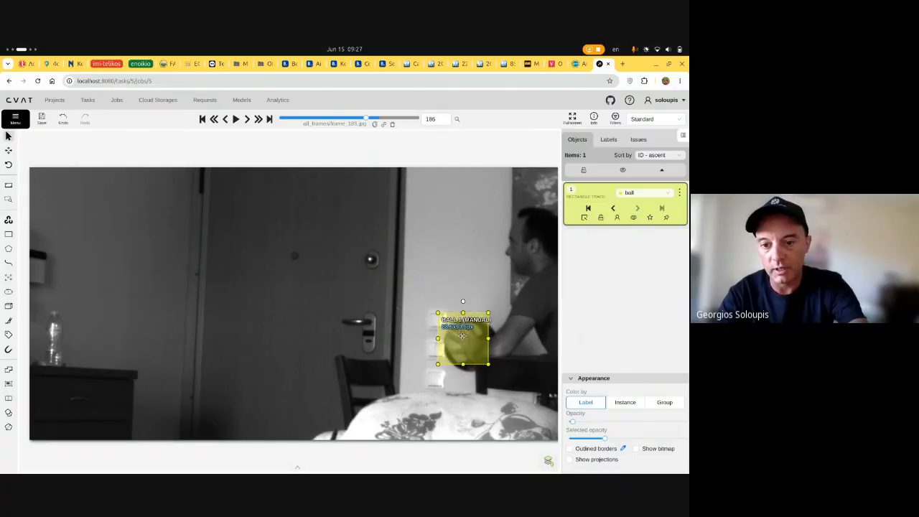
Step: Advance to frame 195 and mark the ball track as outside from that frame
key(f)
key(f)
key(f)
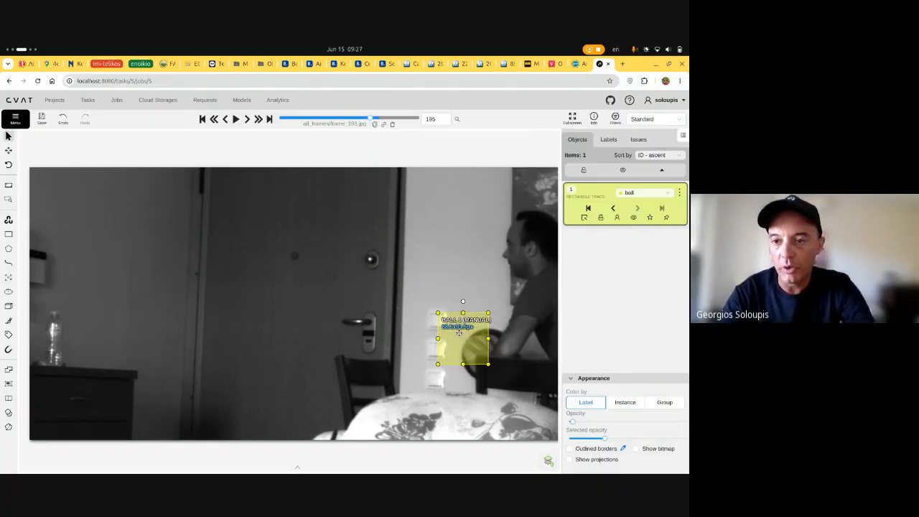
click(586, 218)
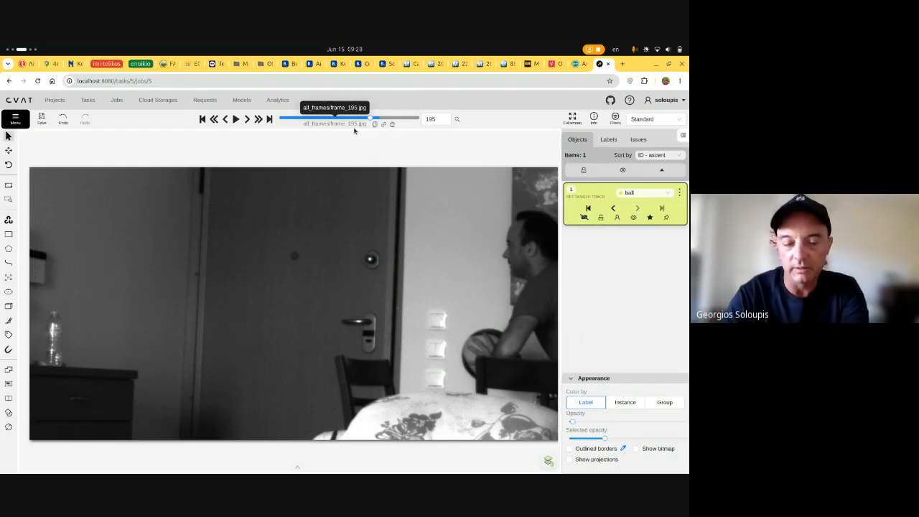
Step: Step forward to frame 247, following the ball while the man holds it until it is ready for a new track
key(f)
key(f)
key(f)
key(f)
key(f)
key(f)
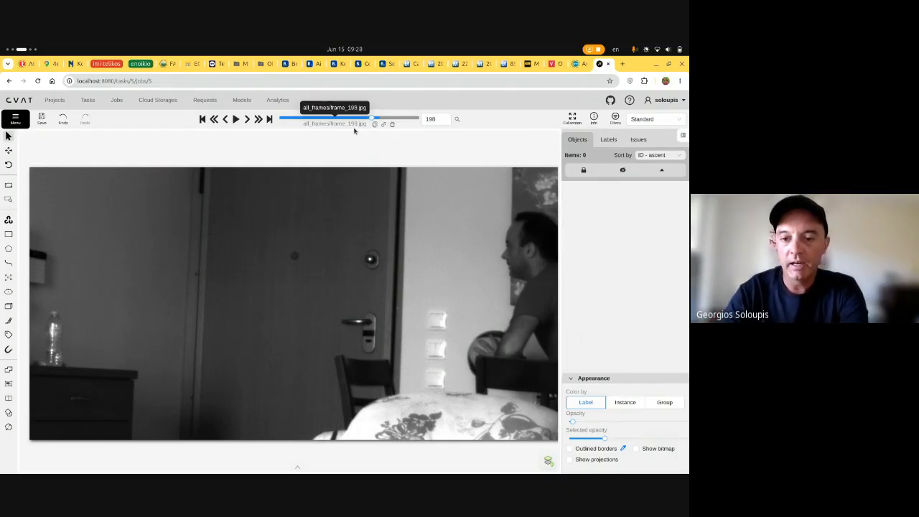
key(f)
key(f)
key(f)
key(f)
key(f)
key(f)
key(f)
key(f)
key(f)
key(f)
key(f)
key(f)
key(f)
key(f)
key(f)
key(f)
key(f)
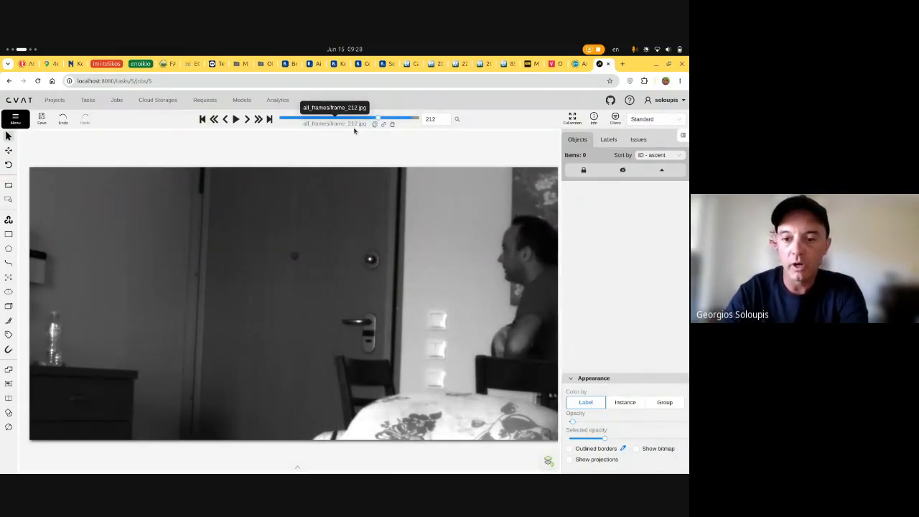
key(f)
key(f)
key(f)
key(f)
key(f)
key(f)
key(f)
key(f)
key(f)
key(f)
key(f)
key(f)
key(f)
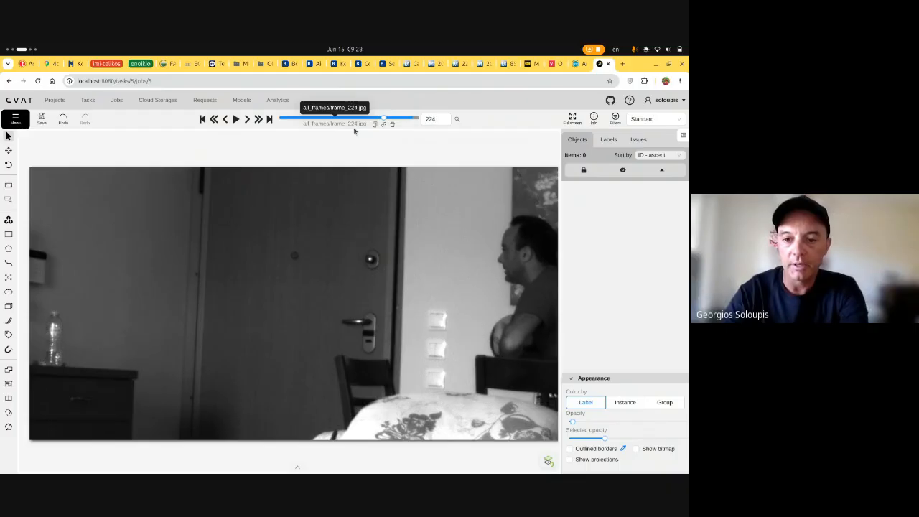
key(f)
key(f)
key(f)
key(f)
key(f)
key(f)
key(f)
key(f)
key(f)
key(f)
key(f)
key(f)
key(f)
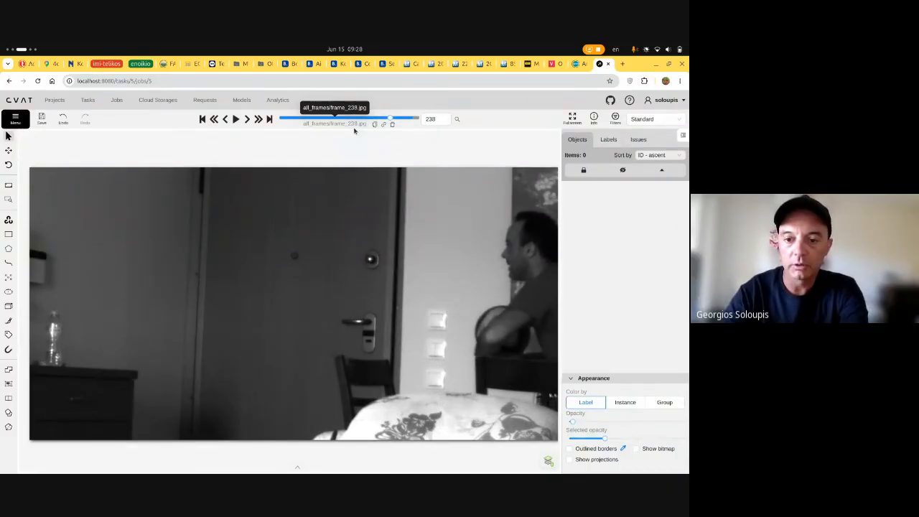
key(f)
key(f)
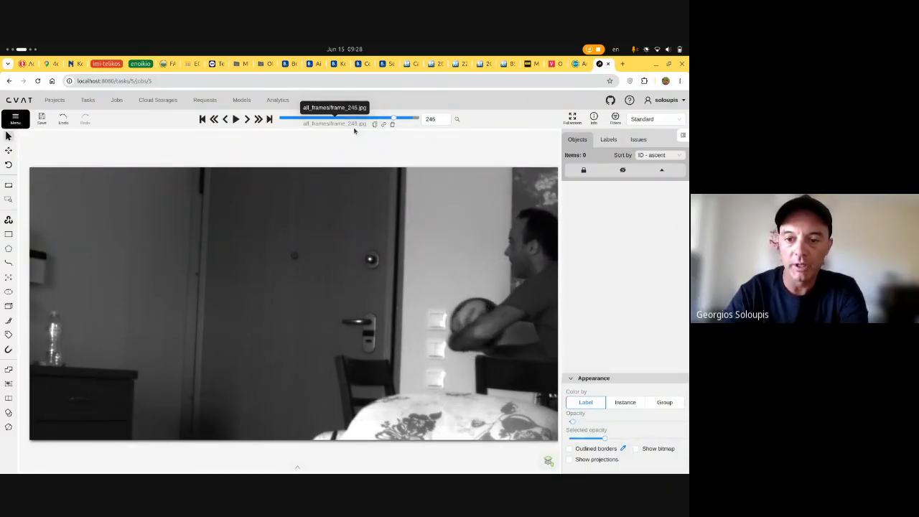
key(f)
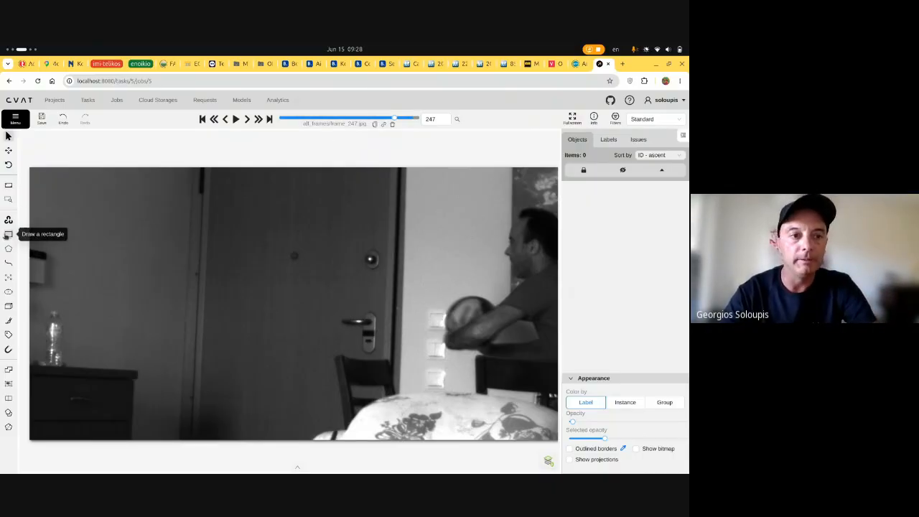
Step: Draw a new ball rectangle track around the ball in the man's hands at frame 247, about 94 by 97 px
mouse_move(8, 234)
click(98, 264)
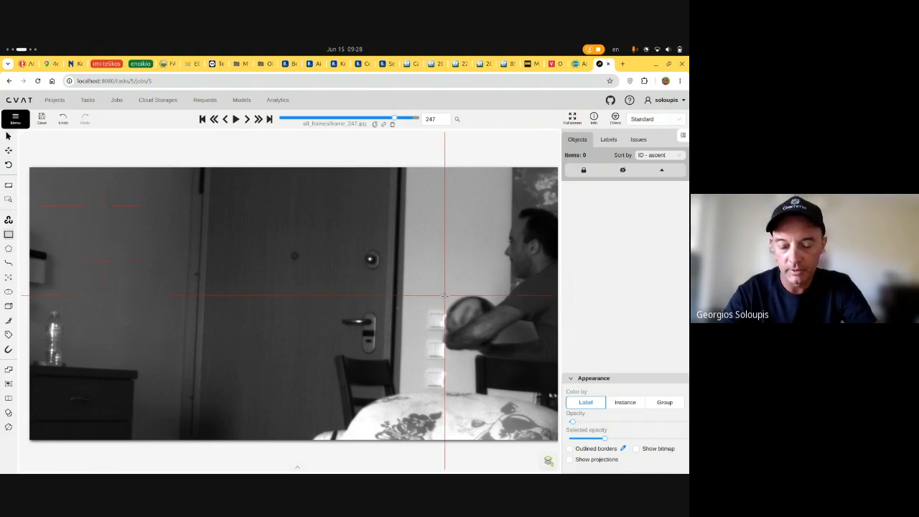
click(444, 295)
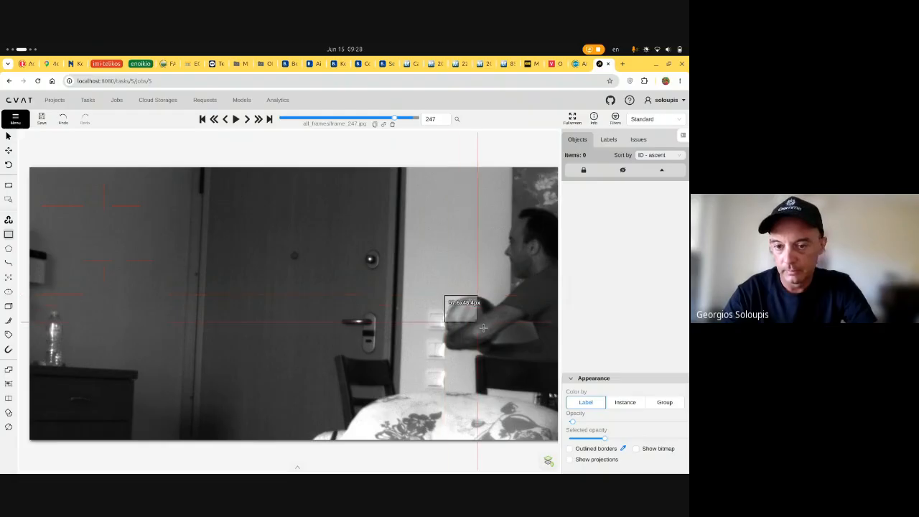
click(499, 351)
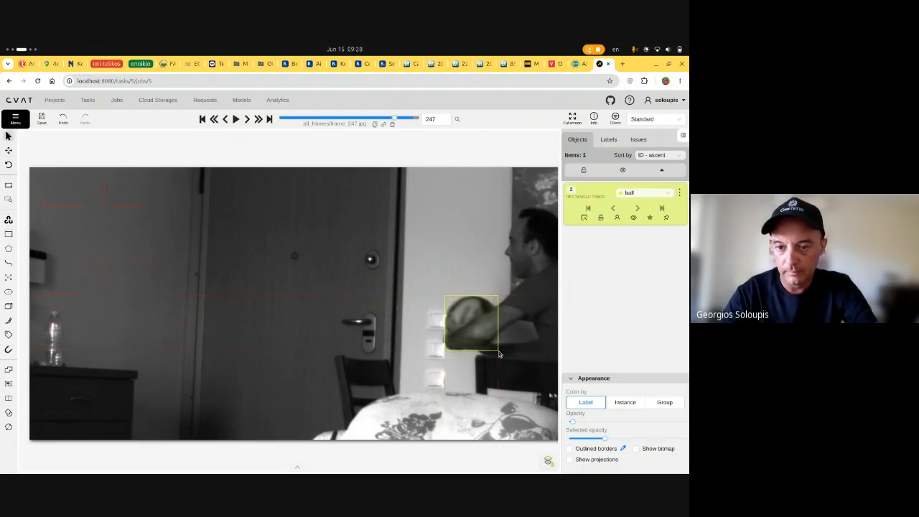
Step: Advance to frame 249 and shift the new track's box onto the ball
key(f)
key(f)
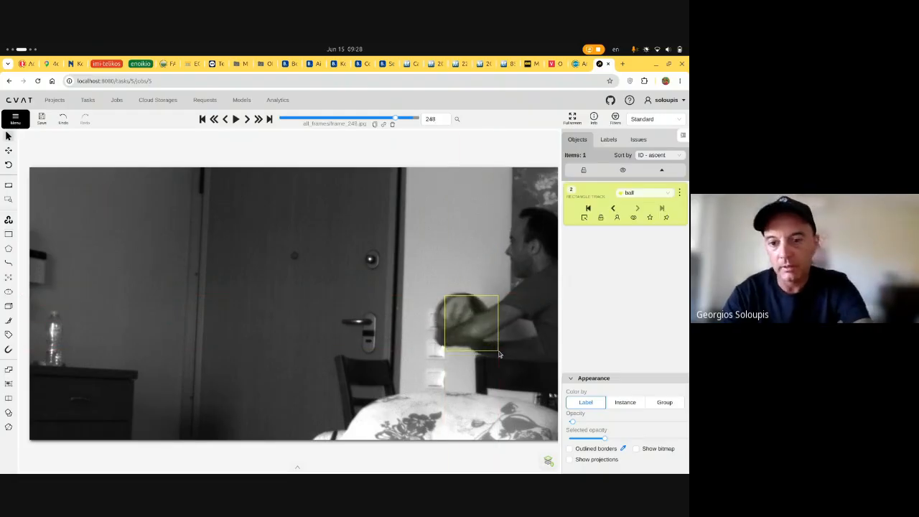
drag(458, 321, 448, 317)
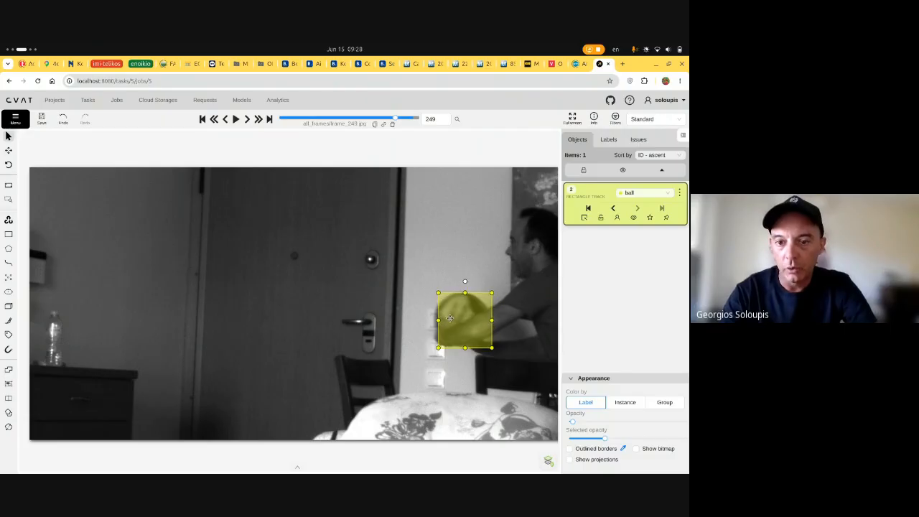
Step: Advance through frame 254 to frame 260, moving the box with the ball to just above the door handle
key(f)
key(f)
key(f)
key(f)
key(f)
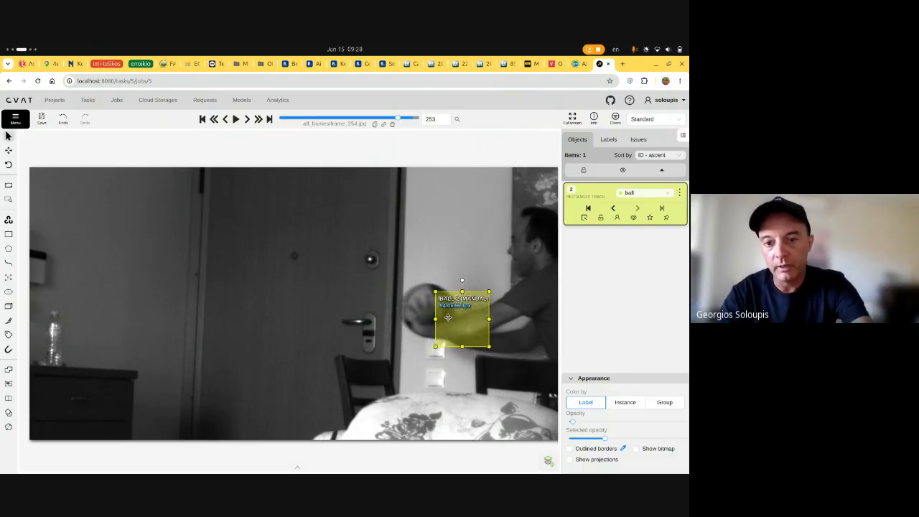
drag(453, 317, 371, 293)
key(f)
key(f)
key(f)
key(f)
key(f)
key(f)
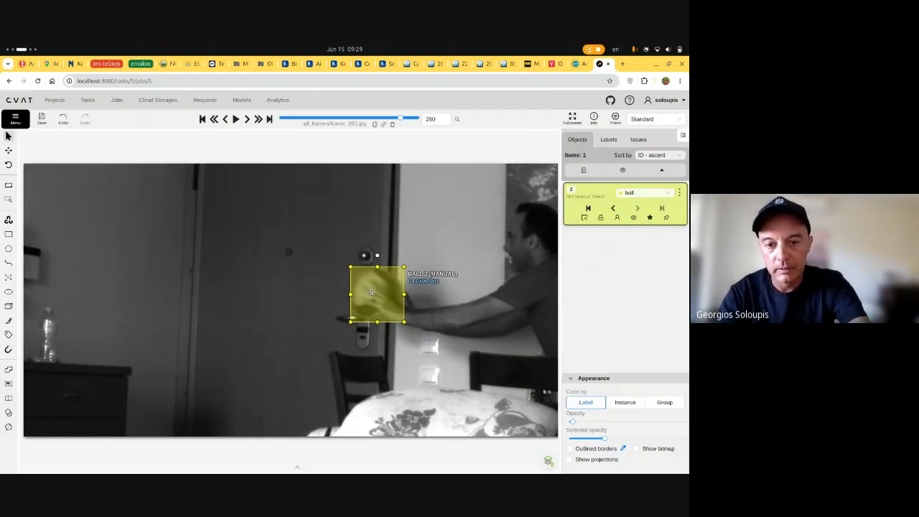
Step: Advance to frame 265 and move the box onto the ball at the man's fingertips
key(f)
key(f)
key(f)
key(f)
key(f)
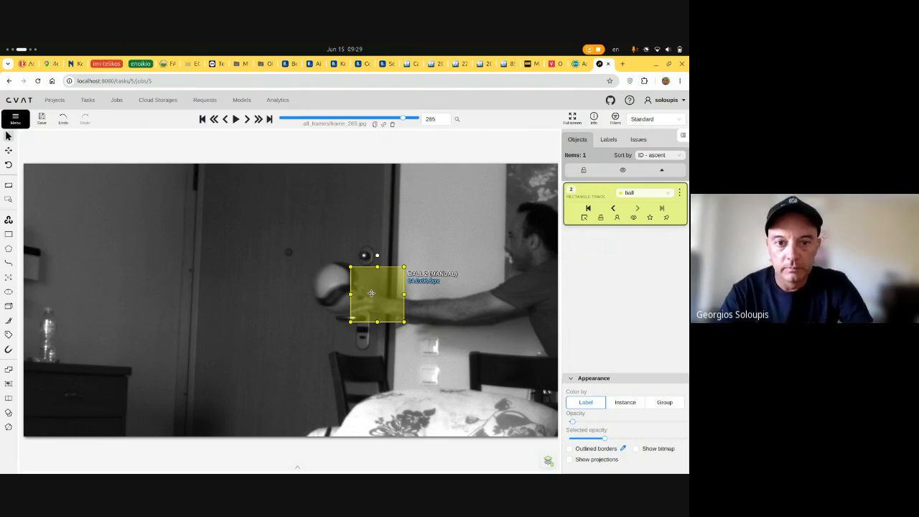
drag(372, 293, 337, 288)
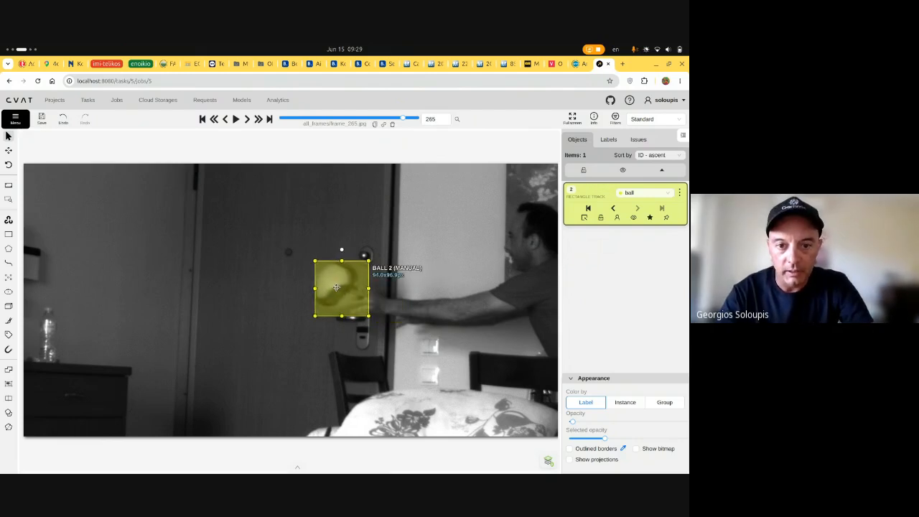
Step: Advance through frame 268 to frame 278, moving the box with the ball across the door
key(f)
key(f)
key(f)
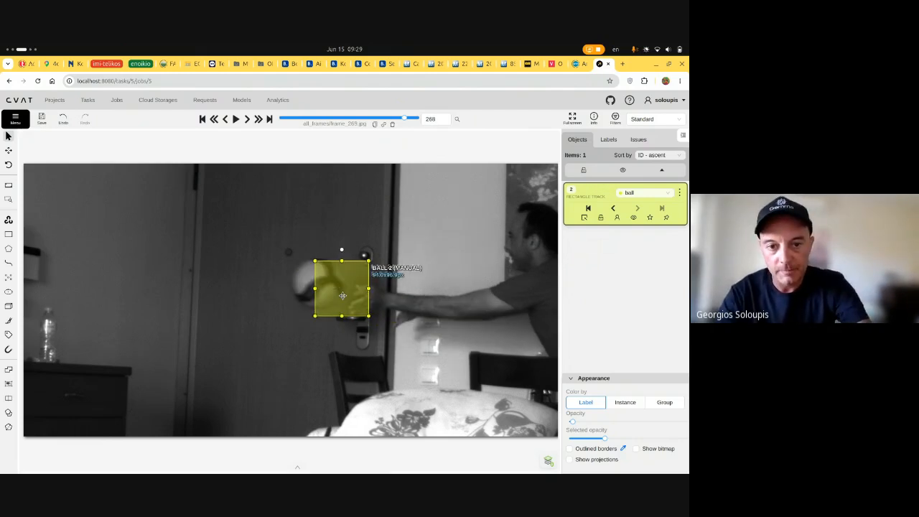
drag(342, 296, 249, 282)
key(f)
key(f)
key(f)
key(f)
key(f)
key(f)
key(f)
key(f)
key(f)
key(f)
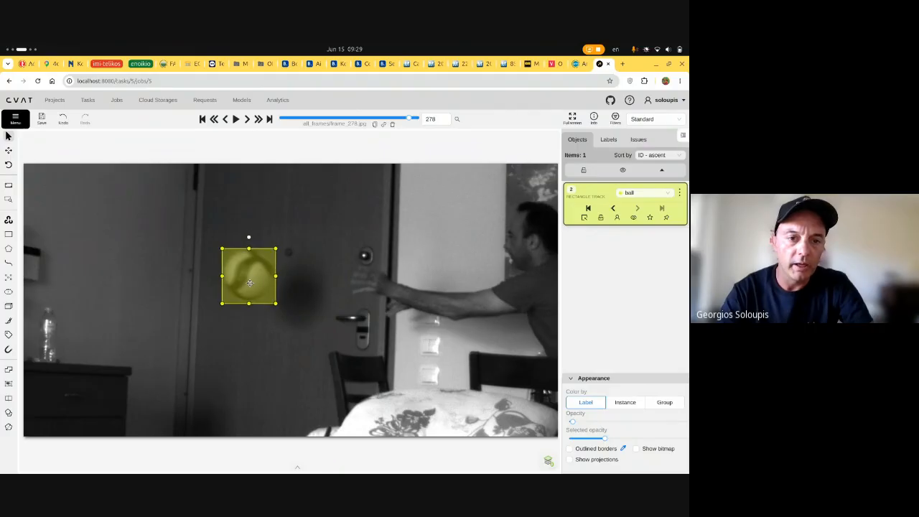
Step: Jump ahead to frame 288 and fit the box to the ball at the door's hinge side, about 95 by 93 px
key(v)
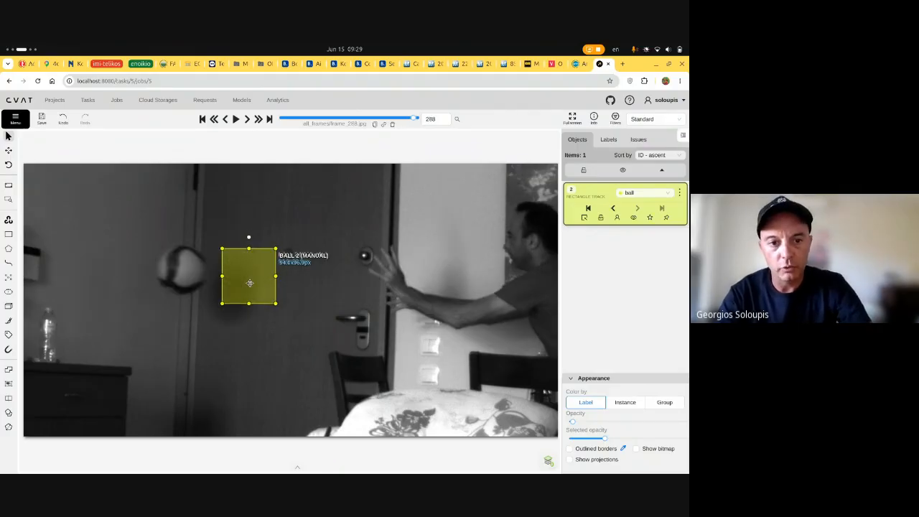
drag(250, 283, 187, 260)
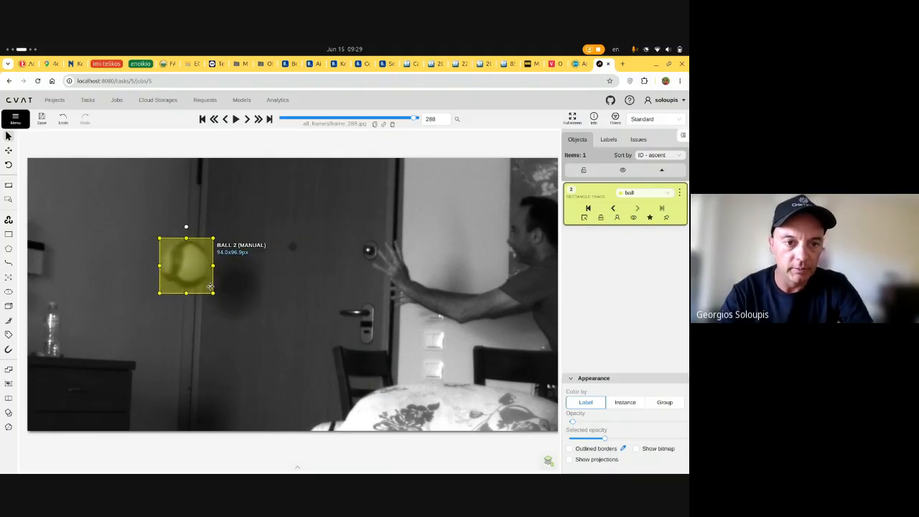
drag(214, 294, 214, 291)
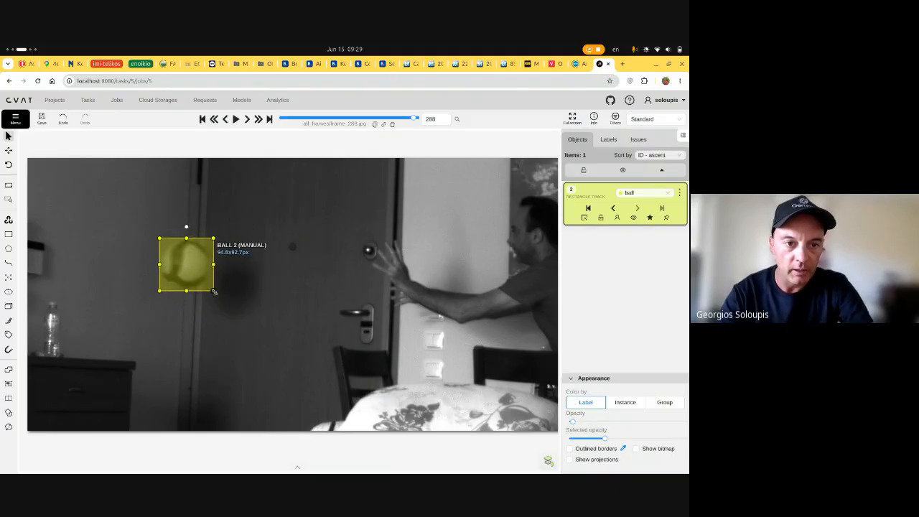
Step: Advance to frame 294 and move the box onto the ball on the wall beside the door
key(f)
key(f)
key(f)
key(f)
key(f)
key(f)
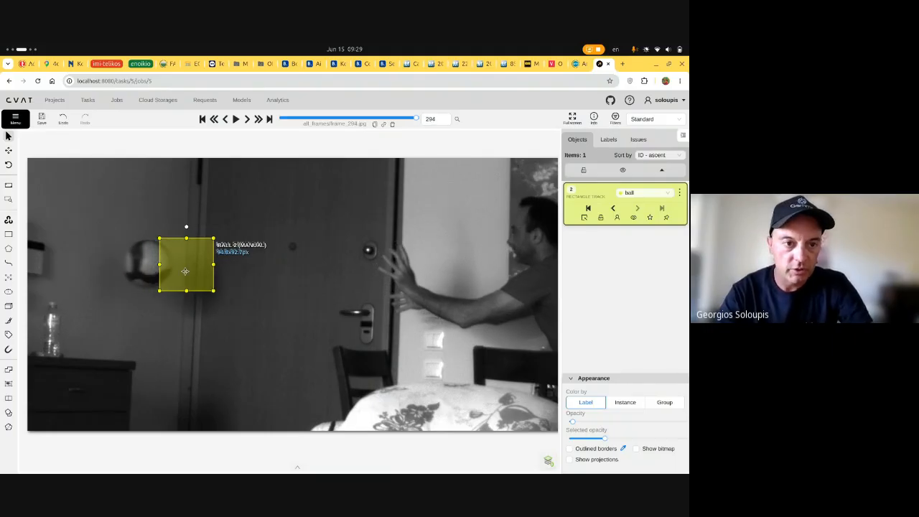
drag(187, 273, 173, 289)
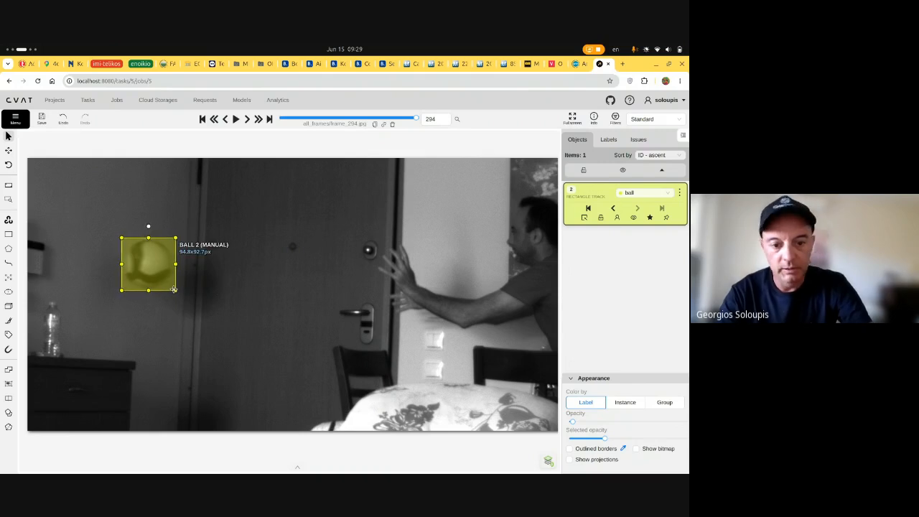
Step: Advance to frame 297 and realign the box with the ball on the wall
key(f)
key(f)
key(f)
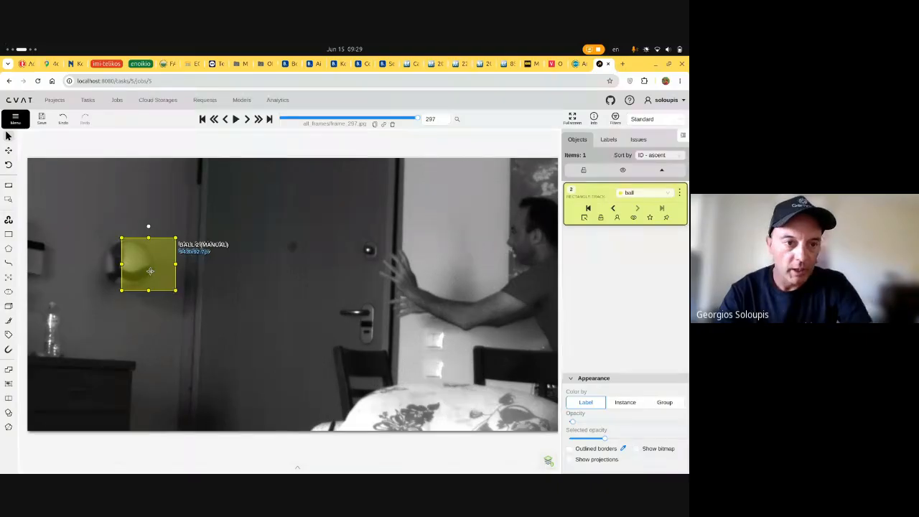
drag(150, 271, 131, 273)
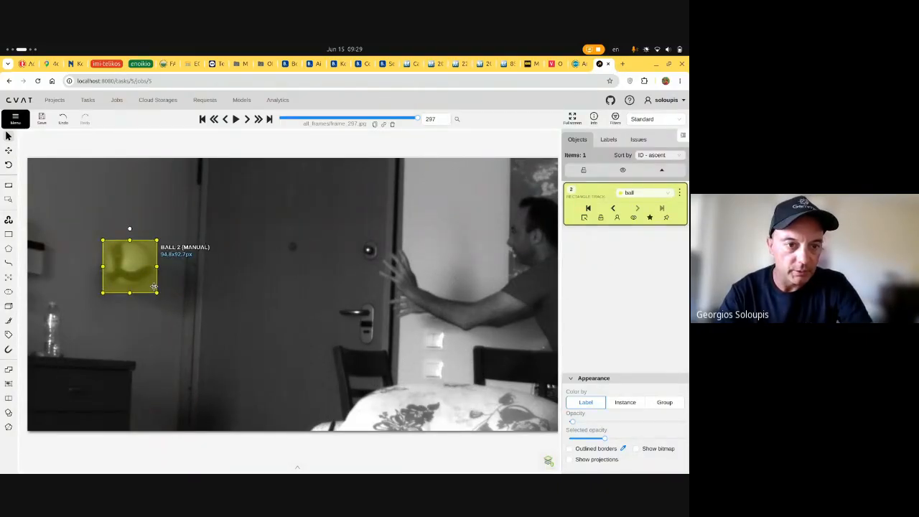
click(157, 293)
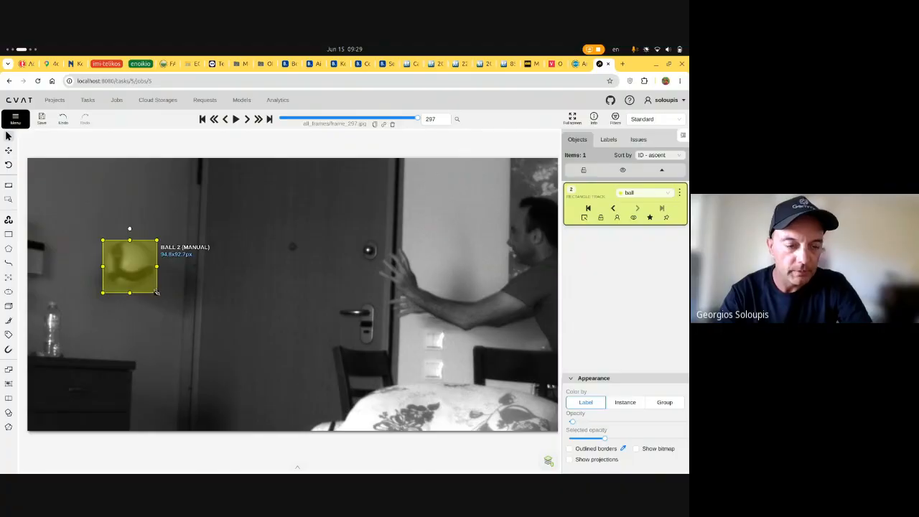
Step: Tighten the box to about 87 by 89 px on frame 297 and realign it with the ball through frame 300
drag(157, 294, 154, 290)
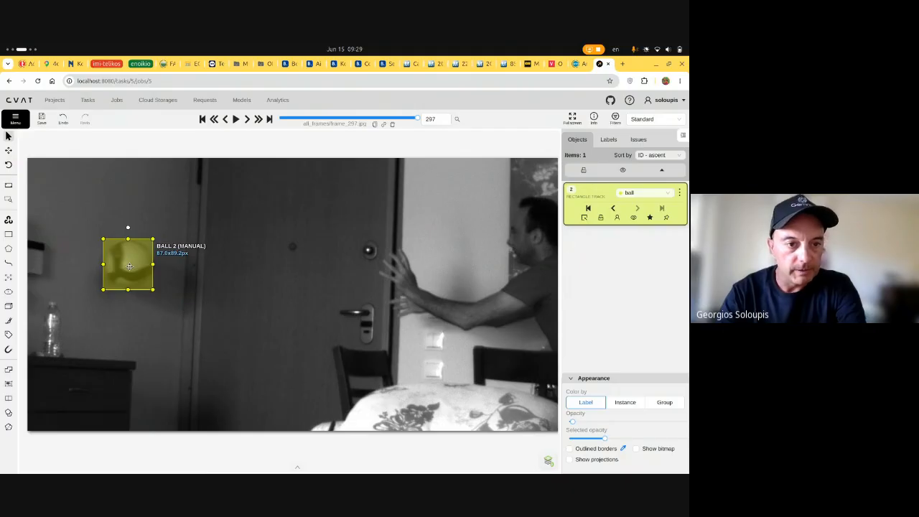
key(f)
key(f)
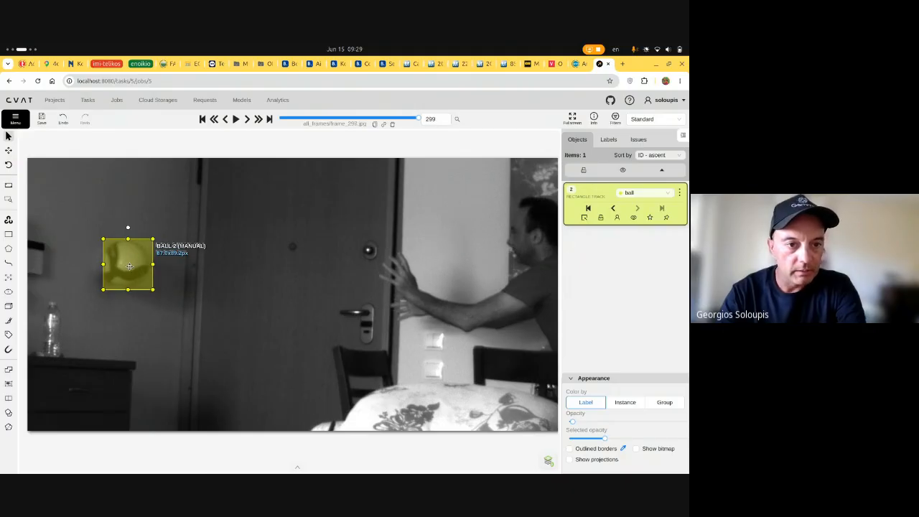
key(d)
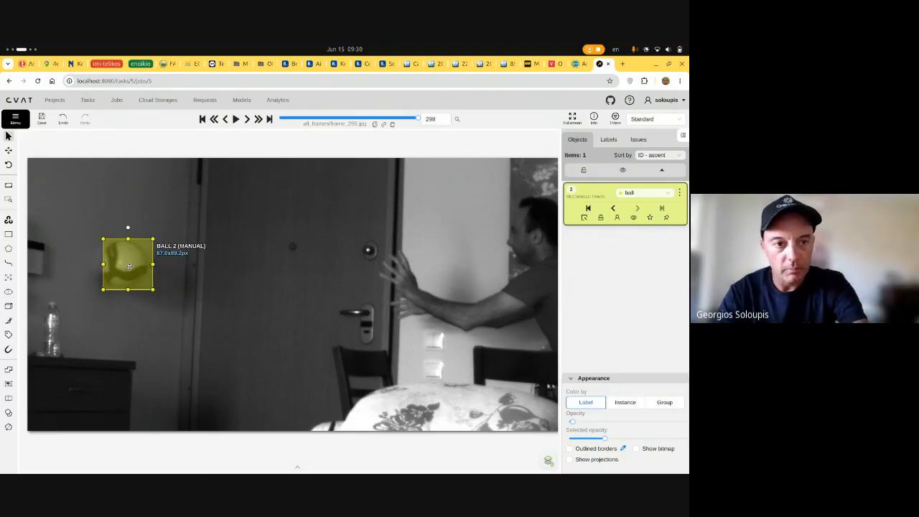
drag(130, 266, 131, 266)
key(f)
key(f)
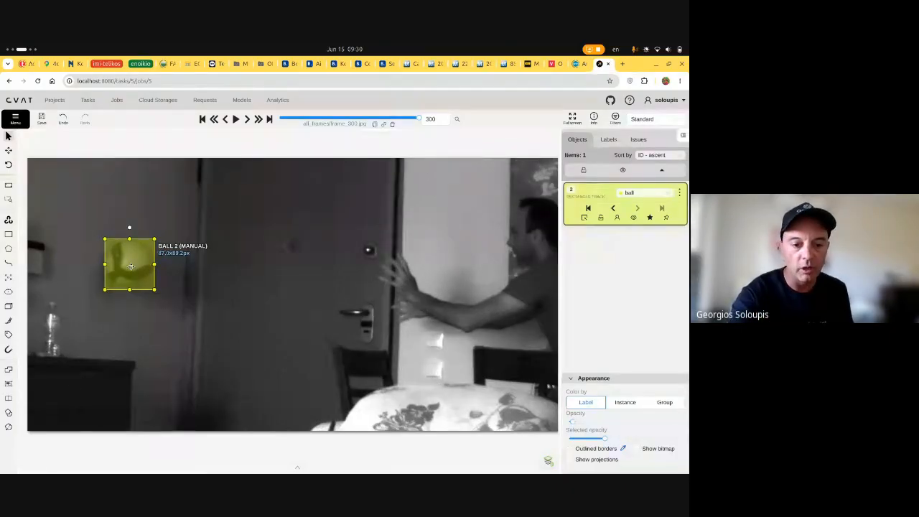
Step: Go back and forth between frames 294 and 300 to check how the box follows the ball on the wall
key(d)
key(d)
key(d)
key(d)
key(d)
key(d)
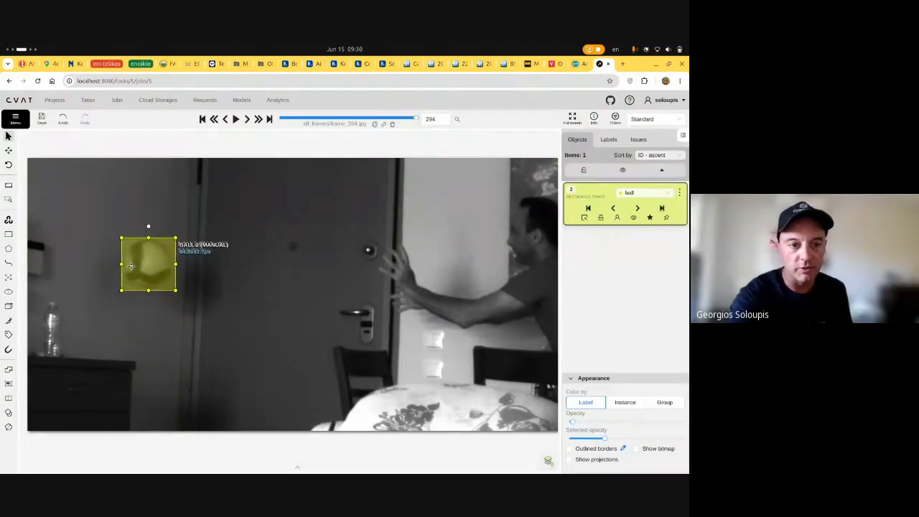
key(f)
key(f)
key(f)
key(f)
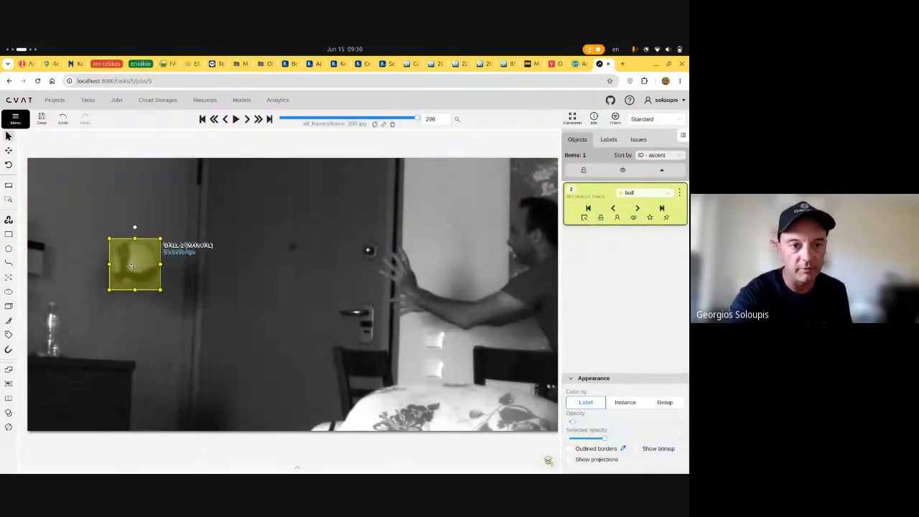
key(f)
key(f)
key(d)
key(d)
key(d)
key(f)
key(f)
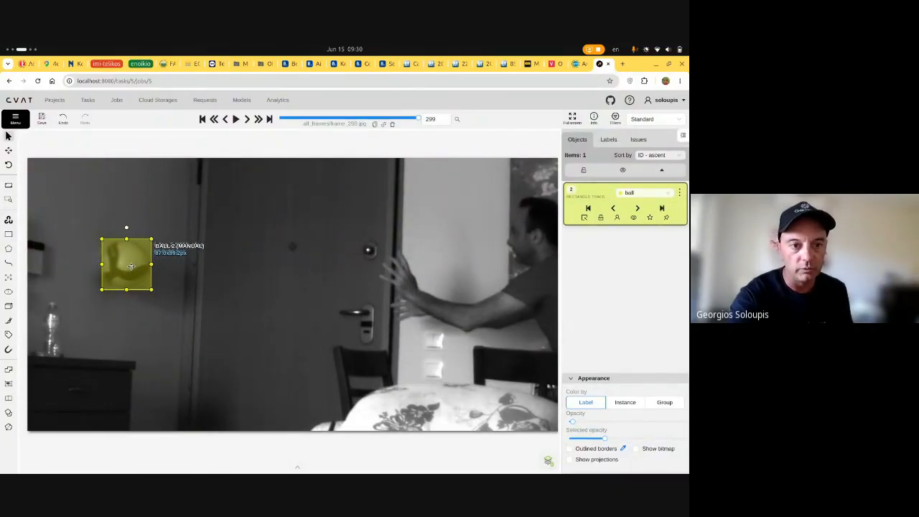
Step: Step back from frame 299 to frame 245 to review the second ball track's box along the whole throw
key(d)
key(d)
key(d)
key(d)
key(d)
key(d)
key(d)
key(d)
key(d)
key(d)
key(d)
key(d)
key(d)
key(d)
key(d)
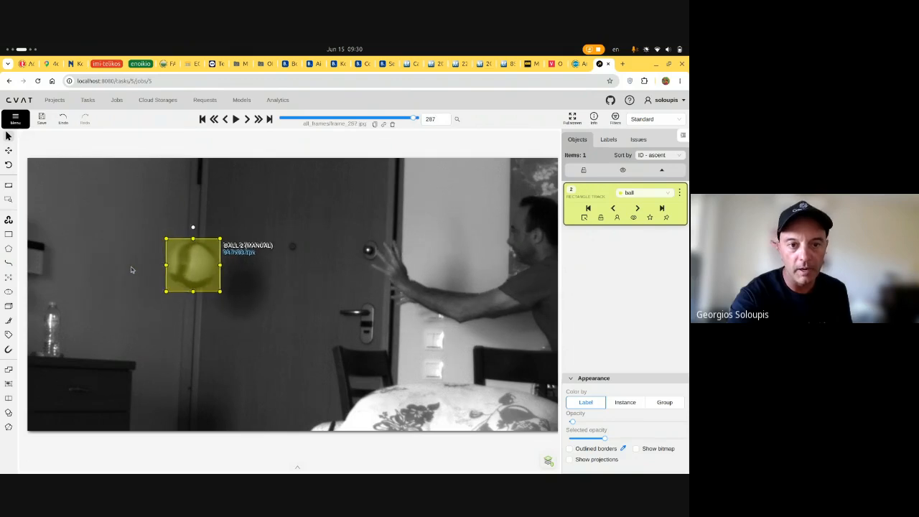
key(d)
key(d)
key(d)
key(d)
key(d)
key(d)
key(d)
key(d)
key(d)
key(d)
key(d)
key(d)
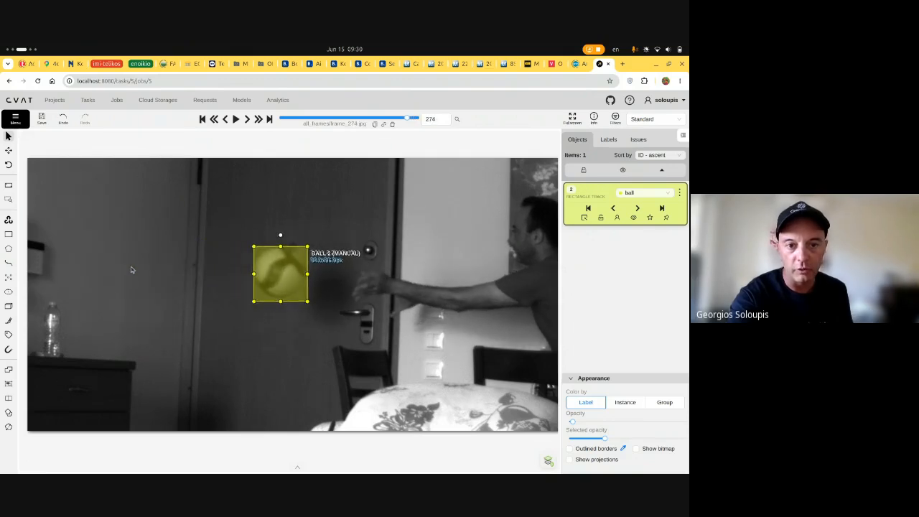
key(d)
key(d)
key(d)
key(d)
key(d)
key(d)
key(d)
key(d)
key(d)
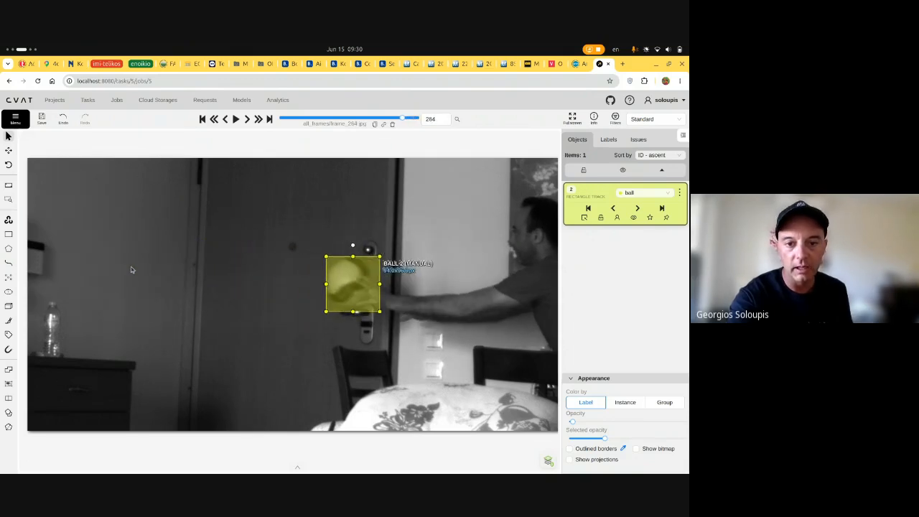
key(d)
key(d)
key(d)
key(d)
key(d)
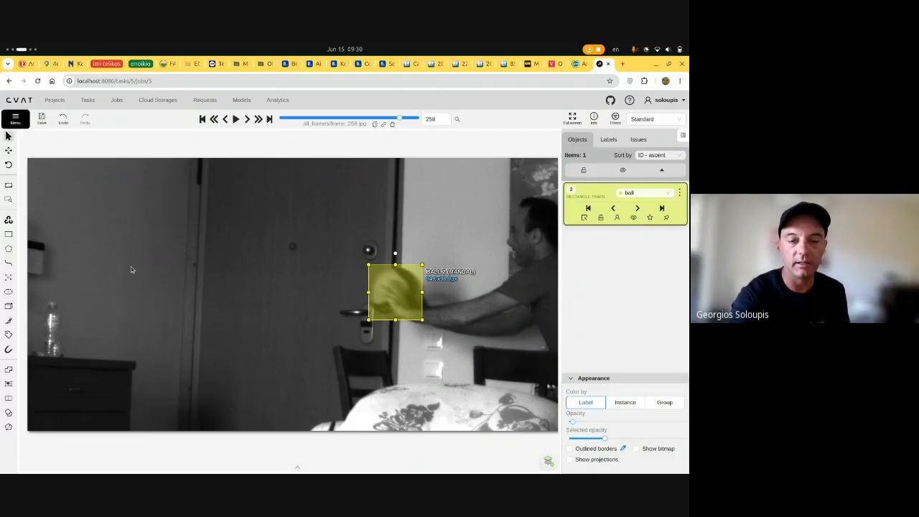
key(d)
key(d)
key(d)
key(d)
key(d)
key(d)
key(d)
key(d)
key(d)
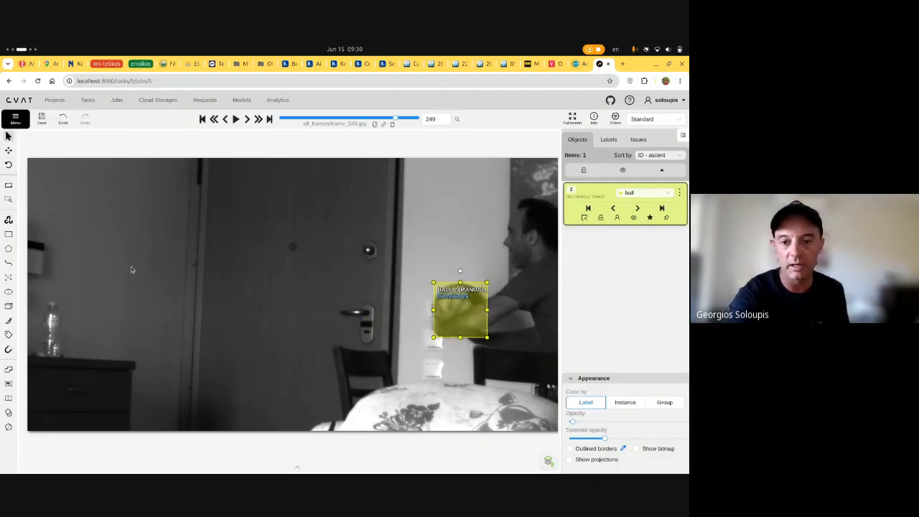
key(d)
key(d)
key(d)
key(d)
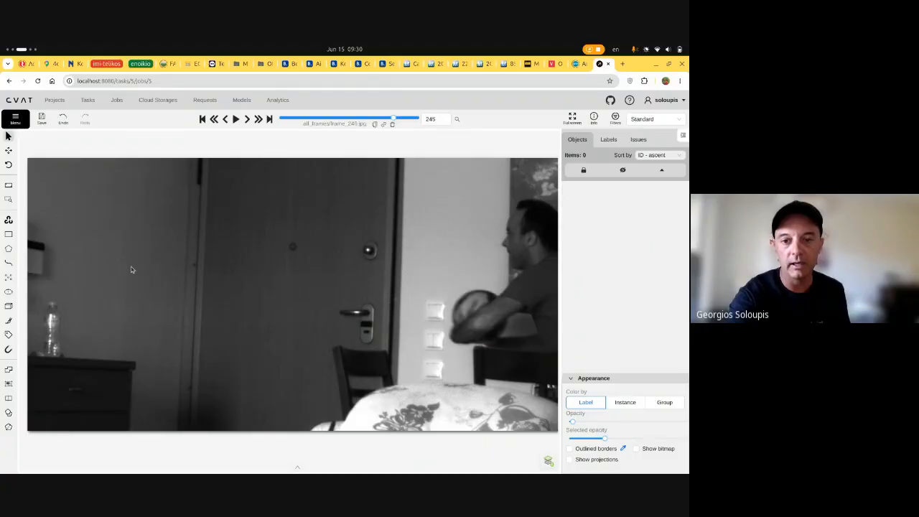
Step: Step back from frame 245 to frame 192, checking for leftover boxes of the first ball track
key(d)
key(d)
key(d)
key(d)
key(d)
key(d)
key(d)
key(d)
key(d)
key(d)
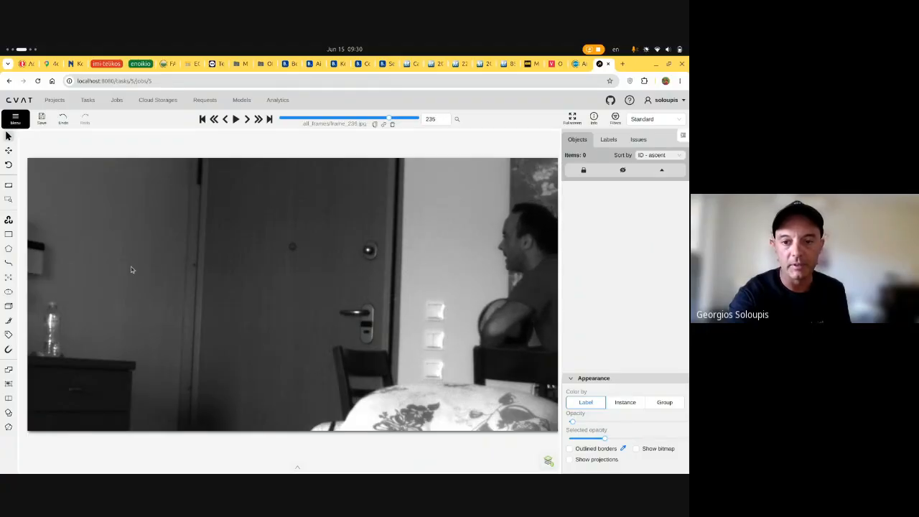
key(d)
key(d)
key(d)
key(d)
key(d)
key(d)
key(d)
key(d)
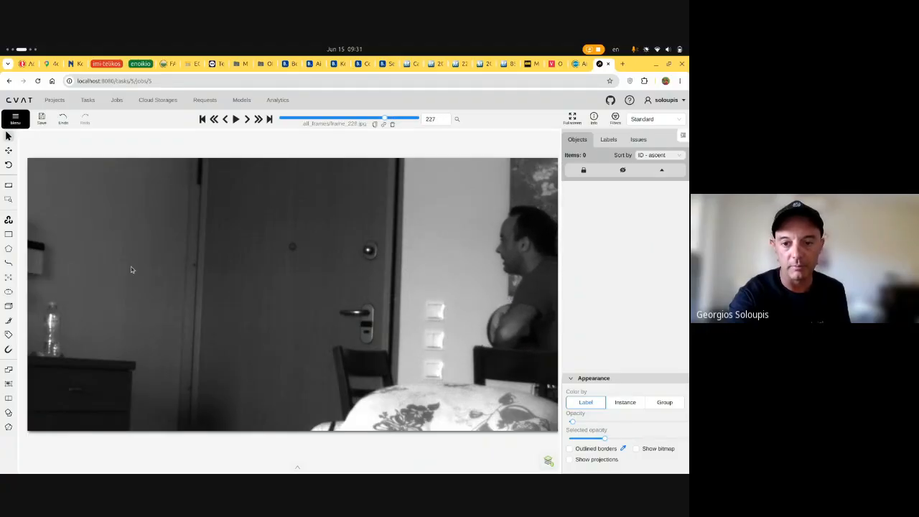
key(d)
key(d)
key(d)
key(d)
key(d)
key(d)
key(d)
key(d)
key(d)
key(d)
key(d)
key(d)
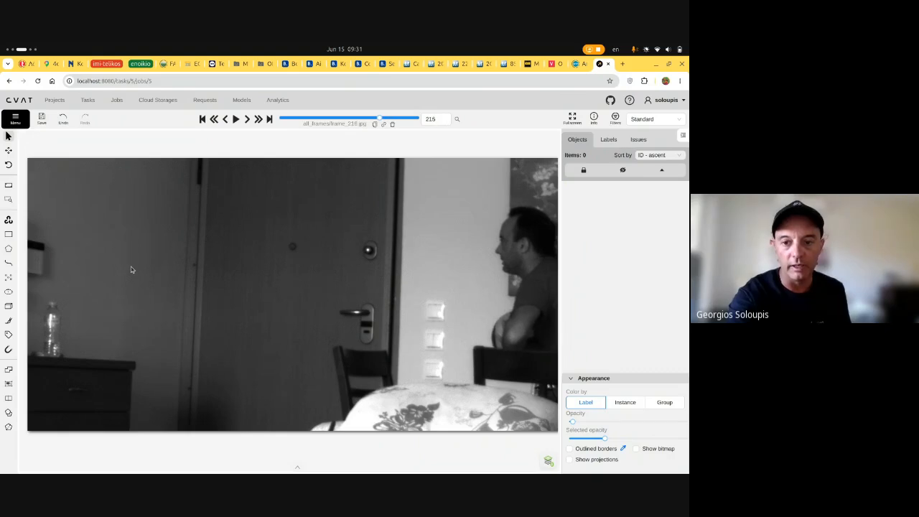
key(d)
key(d)
key(d)
key(d)
key(d)
key(d)
key(d)
key(d)
key(d)
key(d)
key(d)
key(d)
key(d)
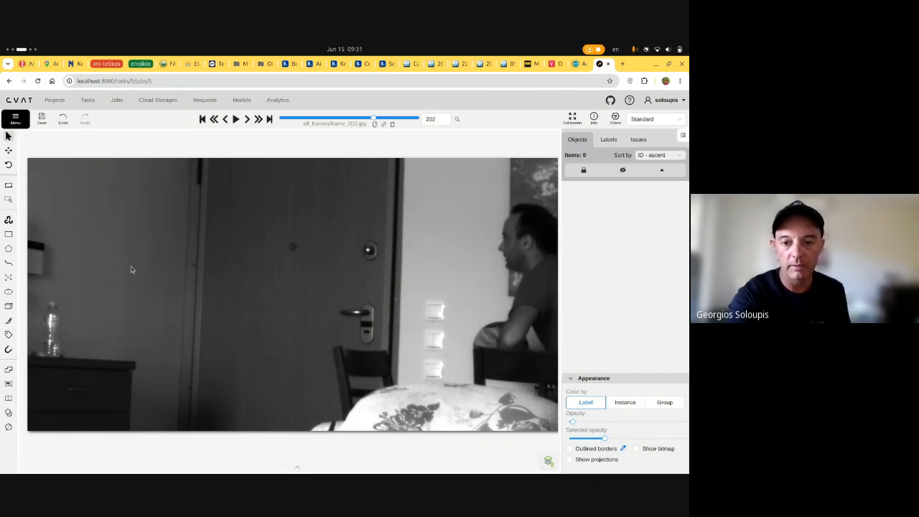
key(d)
key(d)
key(d)
key(d)
key(d)
key(d)
key(d)
key(d)
key(d)
key(d)
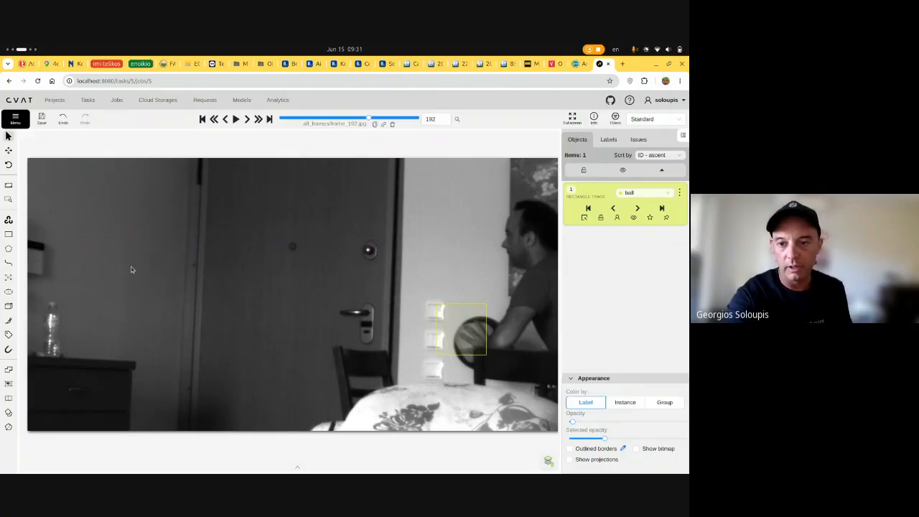
Step: Mark the first ball track as outside on frame 192 and check the neighbouring frames up to 194
click(453, 326)
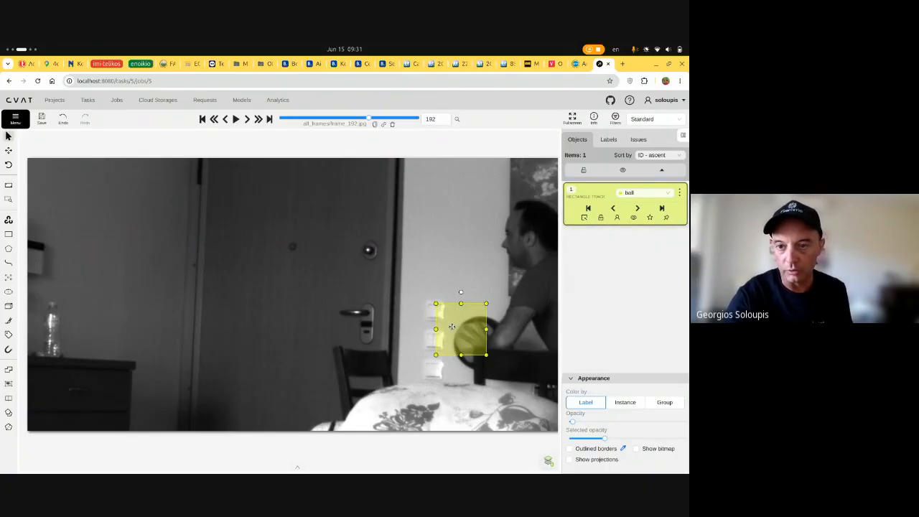
click(584, 217)
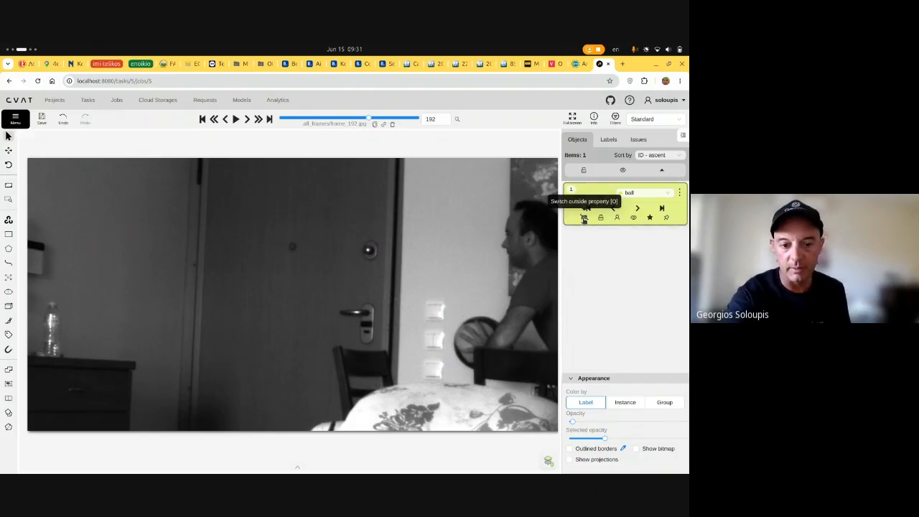
key(f)
key(f)
key(d)
key(d)
key(f)
key(f)
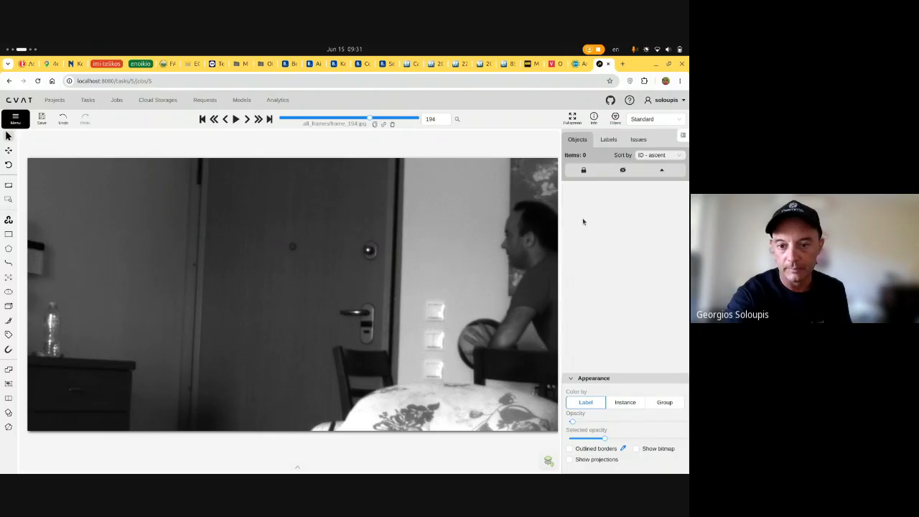
Step: Mark the first ball track as outside on frames 191 and 190, where its box misses the ball
key(d)
key(d)
key(d)
key(d)
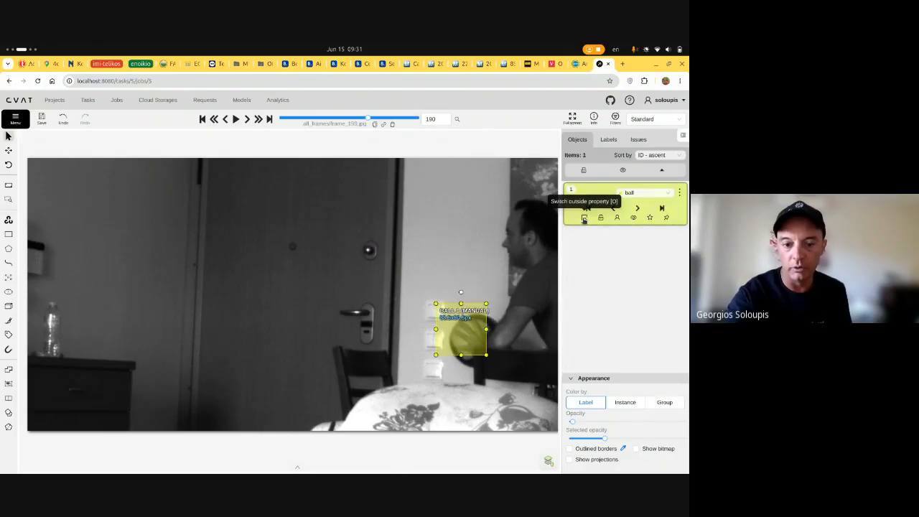
key(f)
click(584, 219)
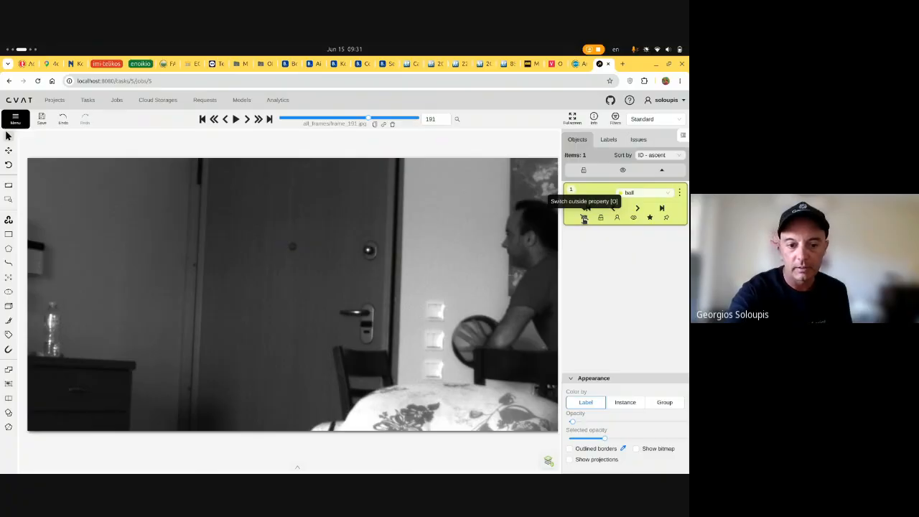
key(d)
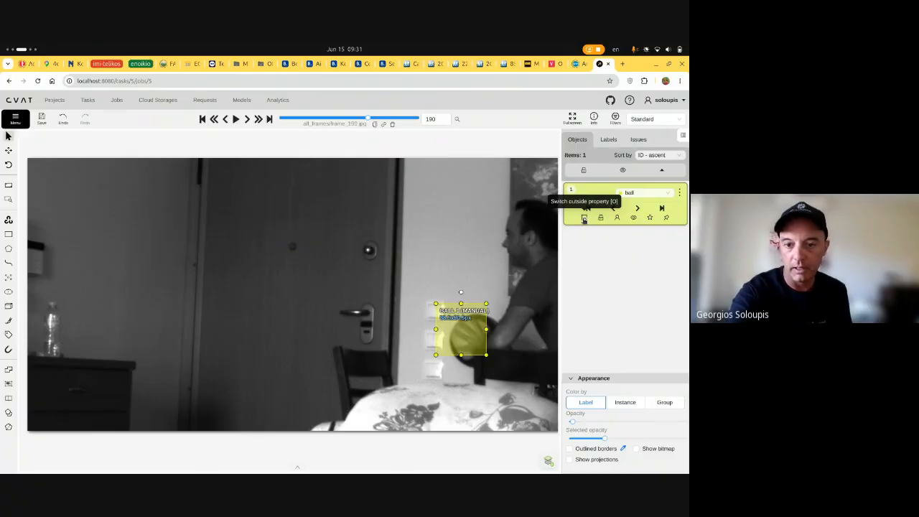
click(584, 219)
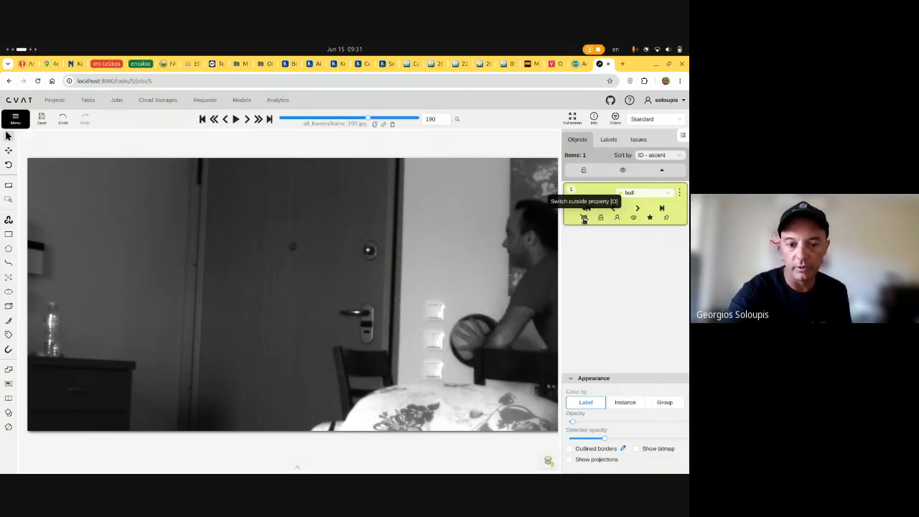
Step: Continue backwards, switching the first ball track to outside on frames 189, 188 and 187
key(d)
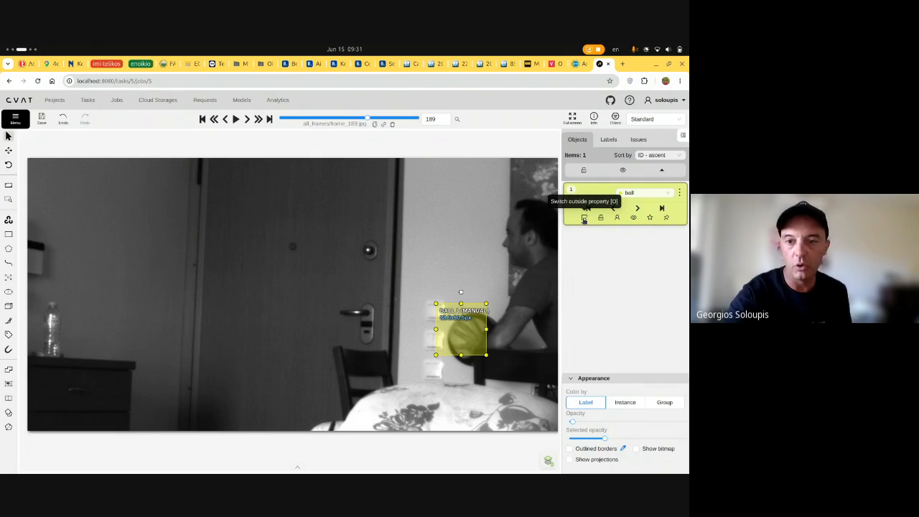
click(584, 219)
key(d)
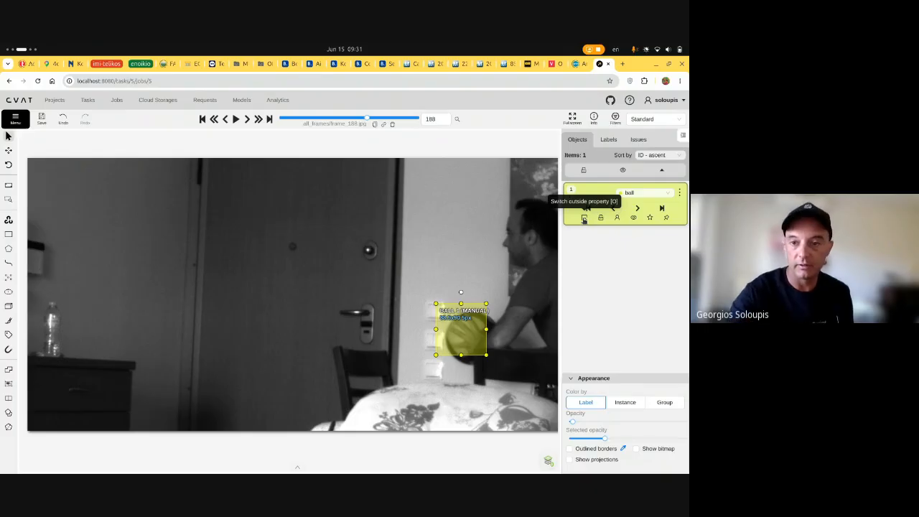
click(584, 217)
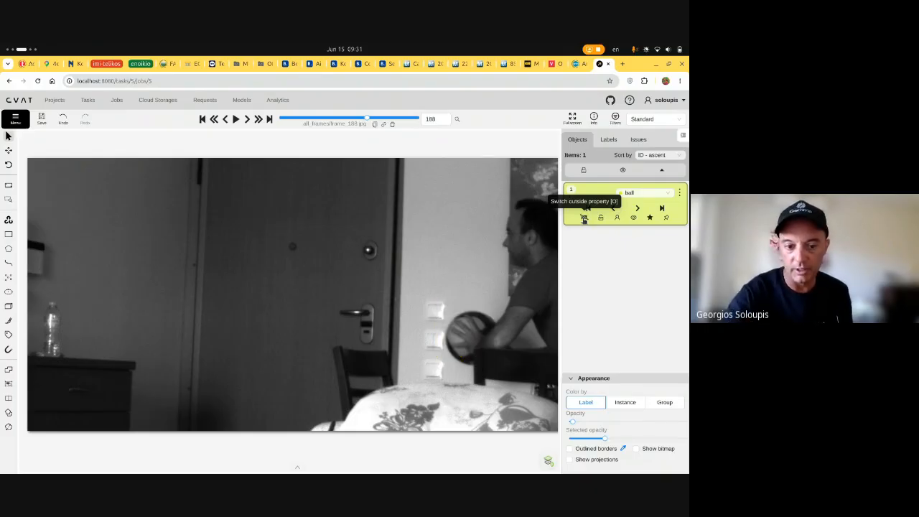
key(d)
click(584, 218)
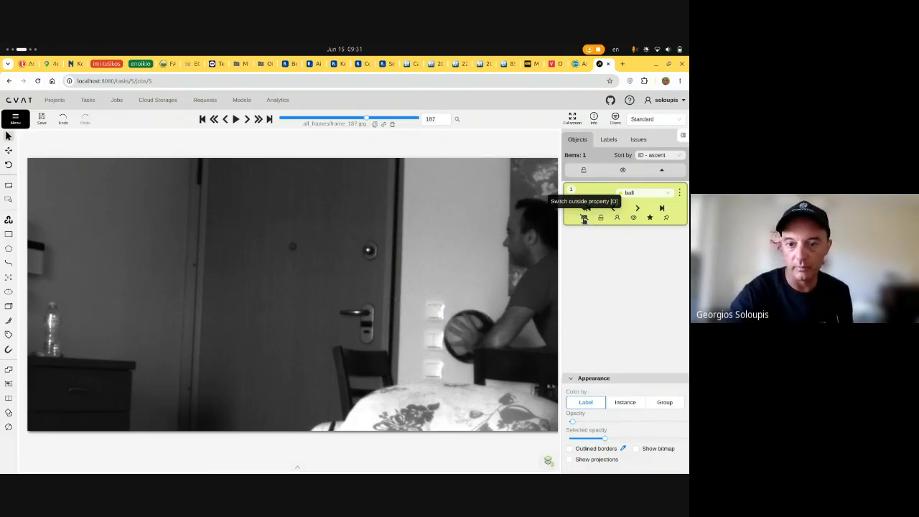
Step: Switch the first ball track to outside on frames 186, 185 and 184, and step back to frame 183
key(d)
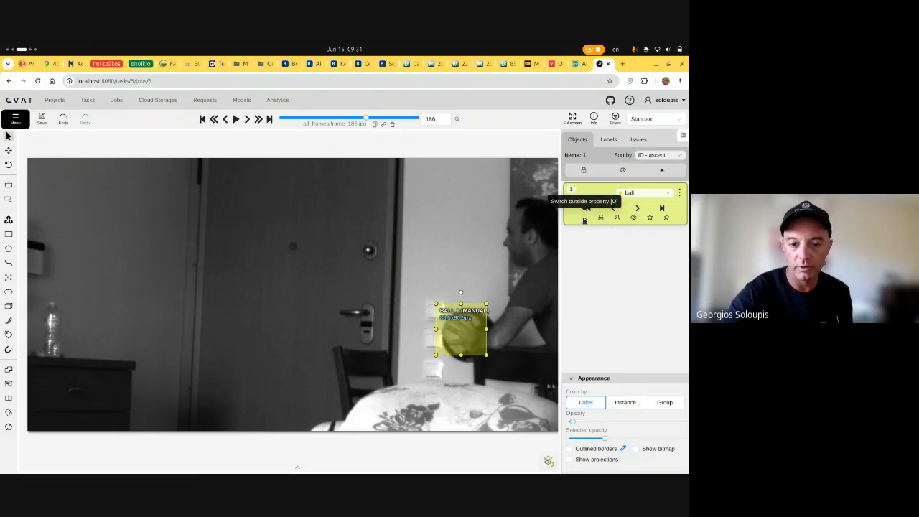
click(584, 217)
key(d)
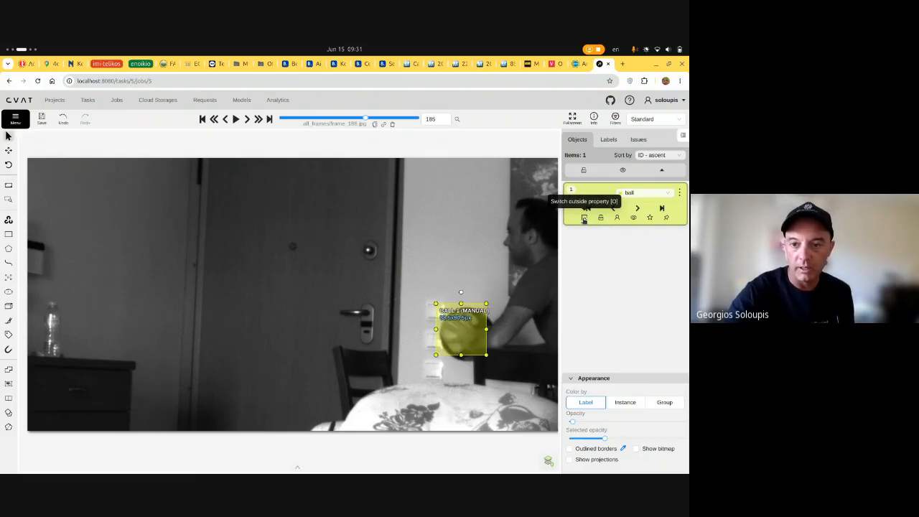
click(584, 218)
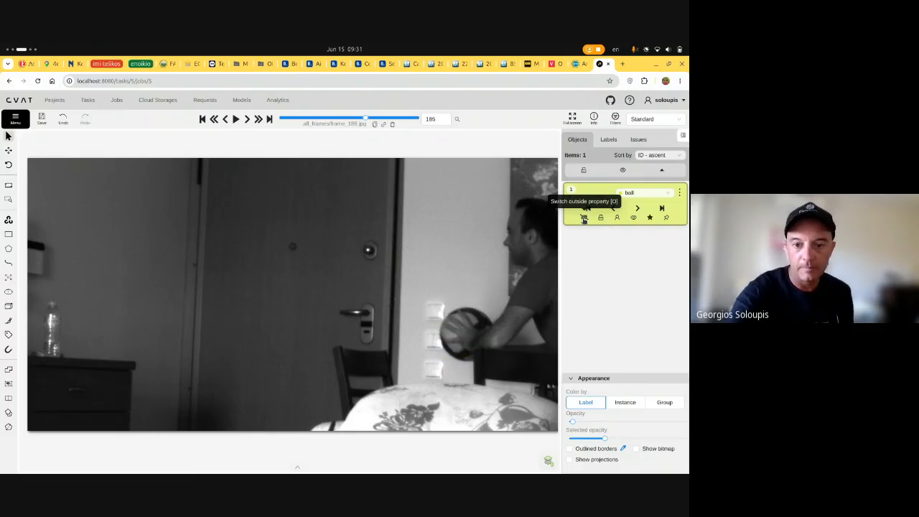
key(d)
click(584, 218)
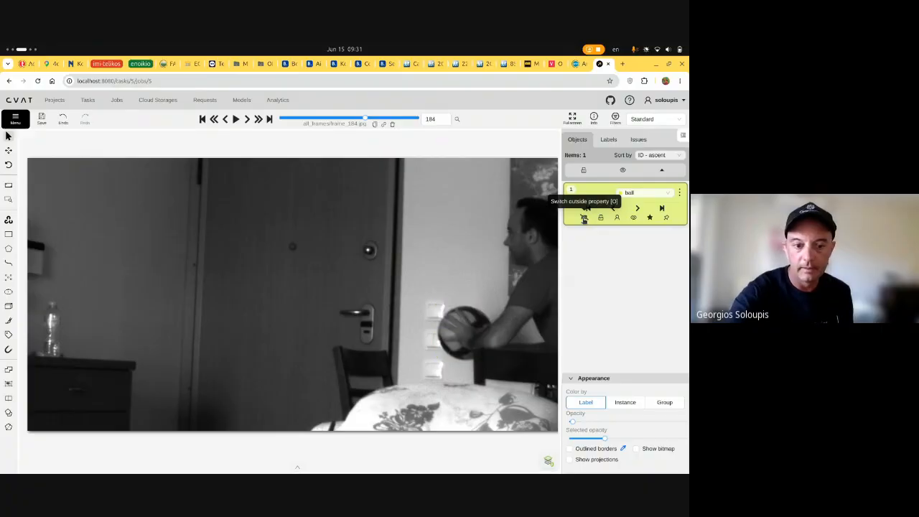
key(d)
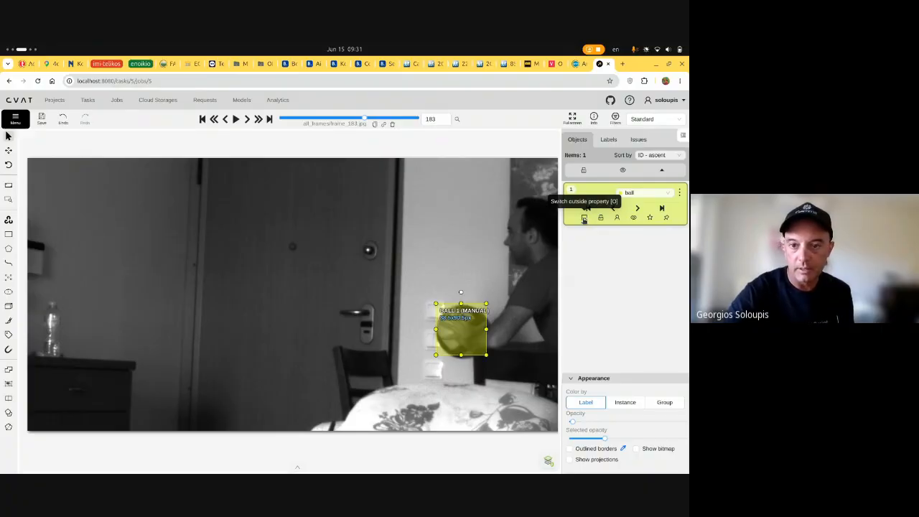
Step: Switch the first ball track to outside on frame 183 and recheck the frames from 192 back to 180
click(584, 218)
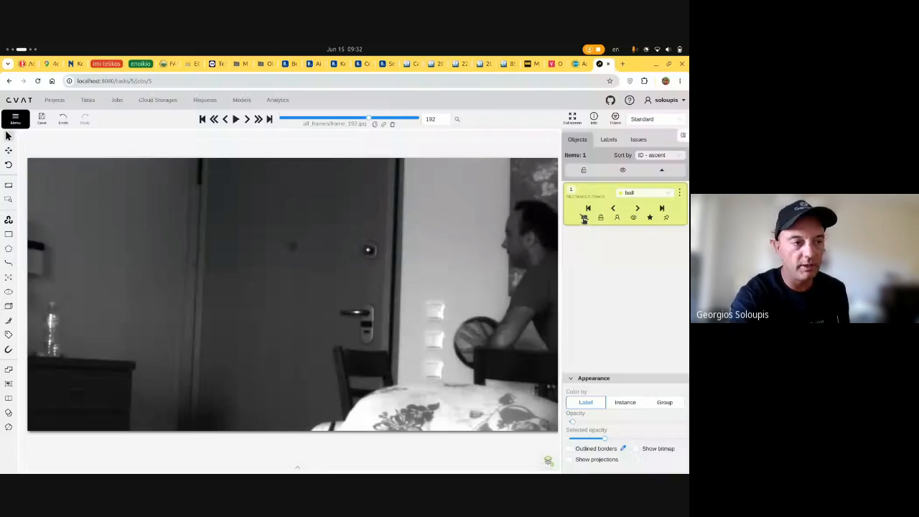
key(d)
key(d)
key(d)
key(d)
key(d)
key(d)
key(d)
key(d)
key(d)
key(d)
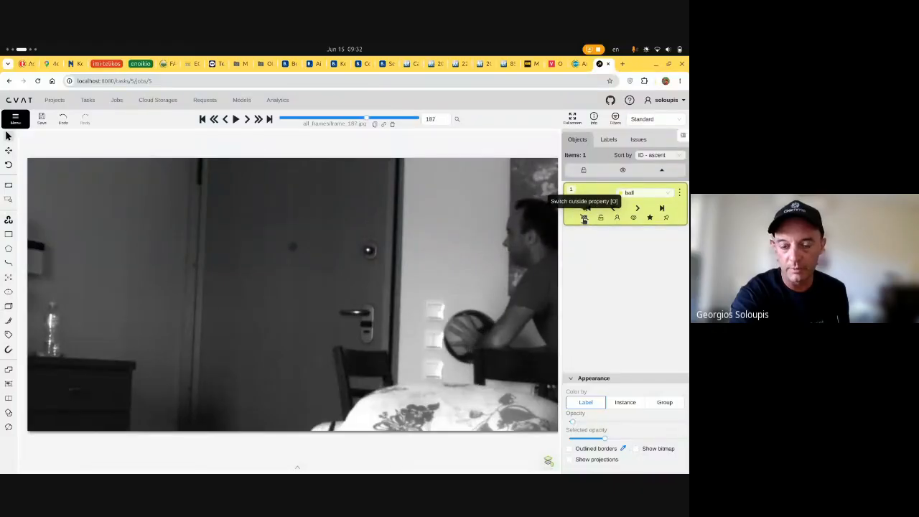
key(d)
key(d)
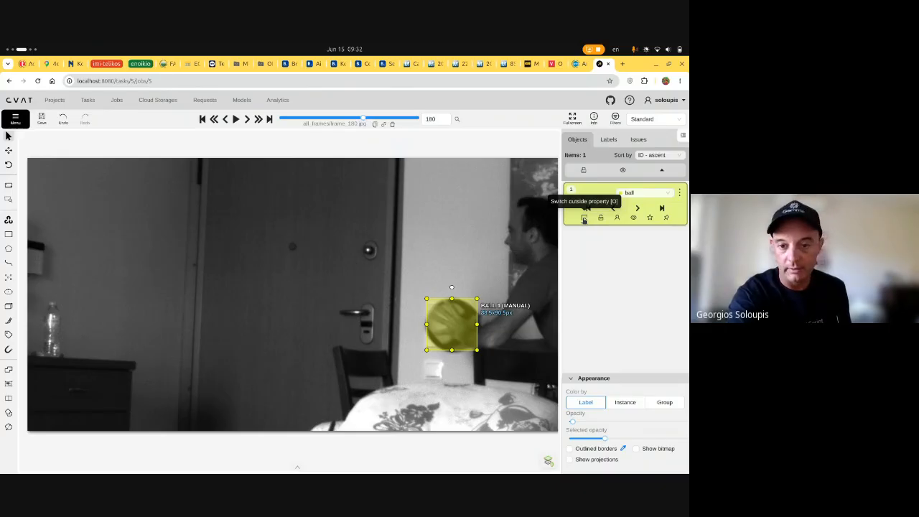
Step: Review how the first ball track's box follows the ball backwards from frame 180 to frame 128
key(f)
key(f)
key(f)
key(f)
key(f)
key(f)
key(f)
key(f)
key(f)
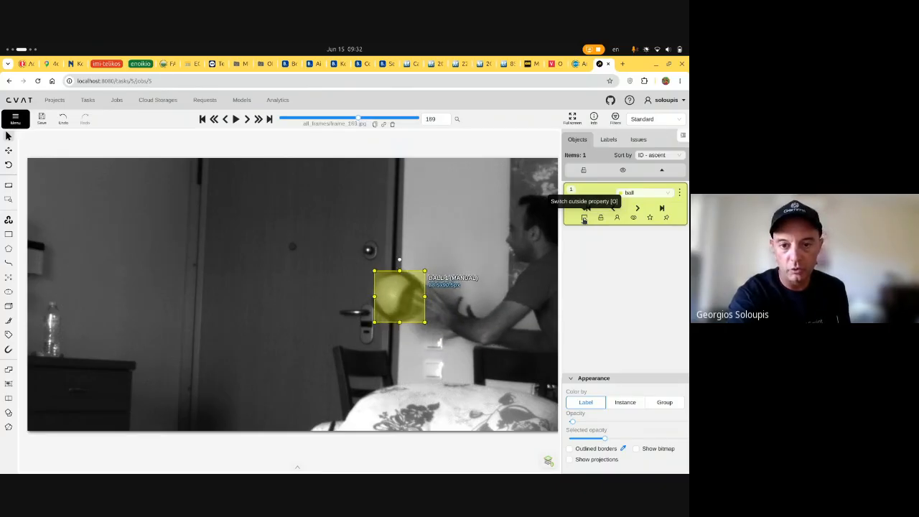
key(d)
key(d)
key(d)
key(d)
key(d)
key(d)
key(d)
key(d)
key(d)
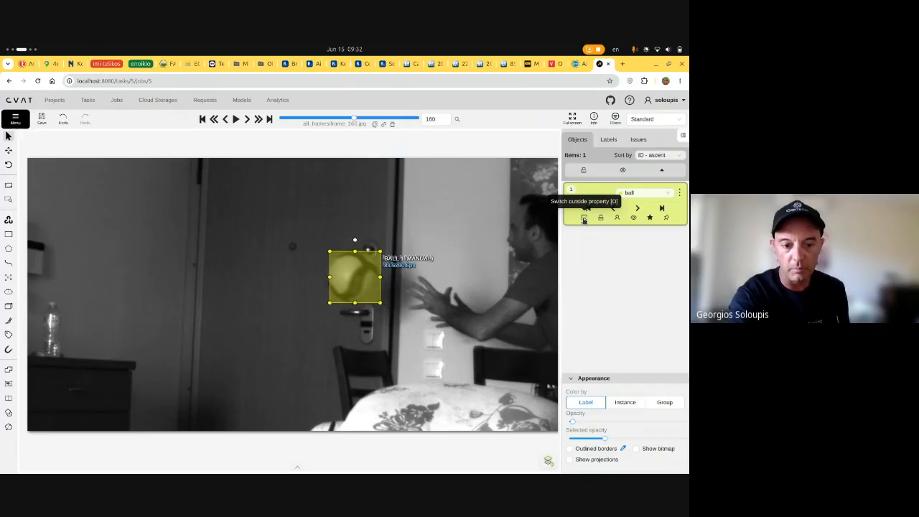
key(d)
key(d)
key(d)
key(d)
key(d)
key(d)
key(d)
key(d)
key(d)
key(d)
key(d)
key(d)
key(d)
key(d)
key(d)
key(d)
key(d)
key(d)
key(d)
key(d)
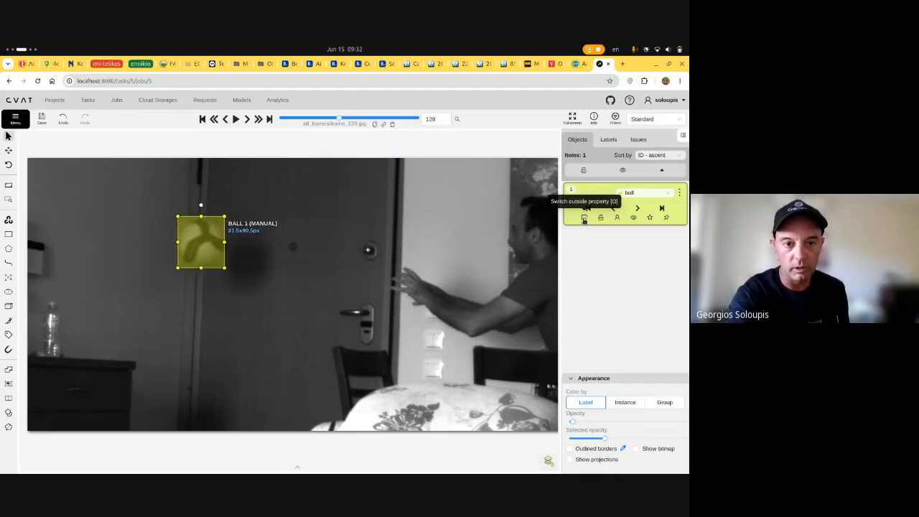
Step: Compare the first ball track's box with the ball back and forth on the frames around 128
key(d)
key(d)
key(d)
key(d)
key(d)
key(d)
key(d)
key(d)
key(d)
key(d)
key(d)
key(d)
key(d)
key(d)
key(d)
key(d)
key(d)
key(d)
key(d)
key(d)
key(f)
key(f)
key(f)
key(f)
key(f)
key(f)
key(f)
key(f)
key(f)
key(f)
key(f)
key(f)
key(f)
key(f)
key(f)
key(f)
key(f)
key(f)
key(f)
key(f)
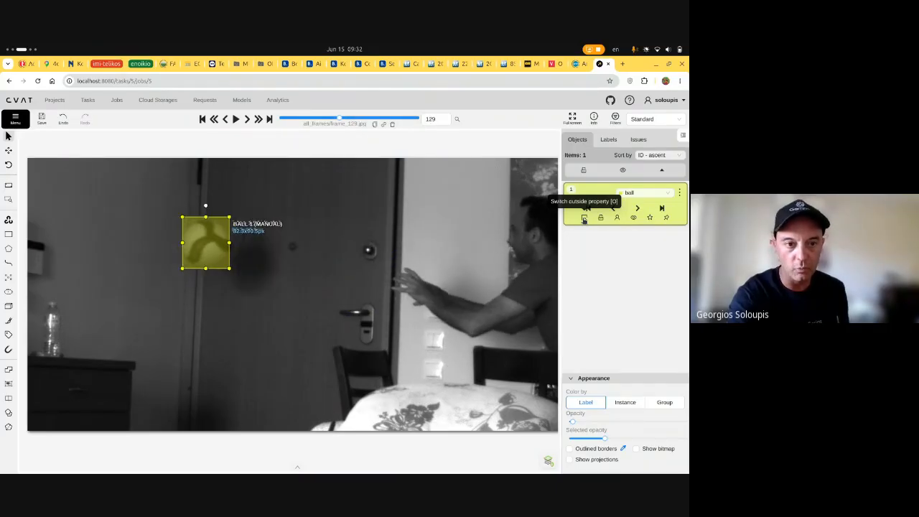
Step: Check the first ball track's box against the ball backwards from frame 129 to frame 59
key(d)
key(d)
key(d)
key(d)
key(d)
key(d)
key(d)
key(d)
key(d)
key(d)
key(d)
key(d)
key(d)
key(d)
key(d)
key(d)
key(d)
key(d)
key(d)
key(d)
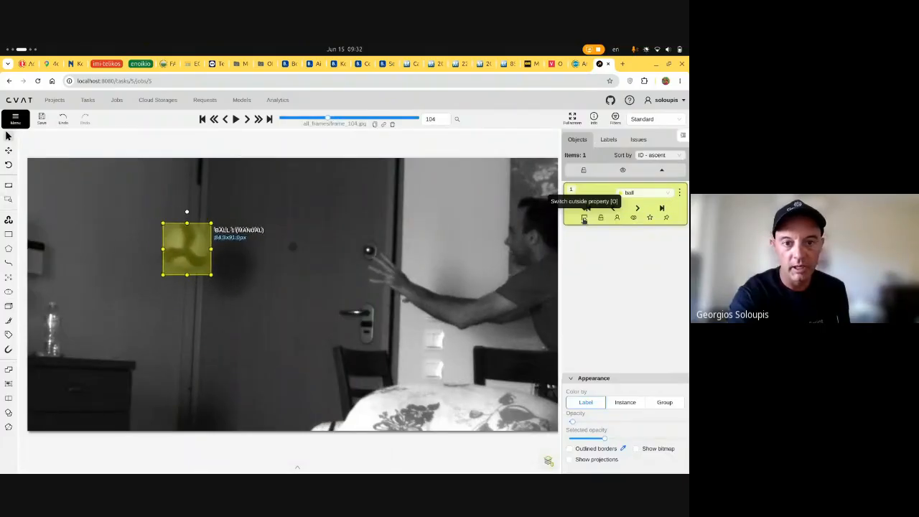
key(d)
key(d)
key(d)
key(d)
key(d)
key(d)
key(d)
key(d)
key(d)
key(d)
key(d)
key(d)
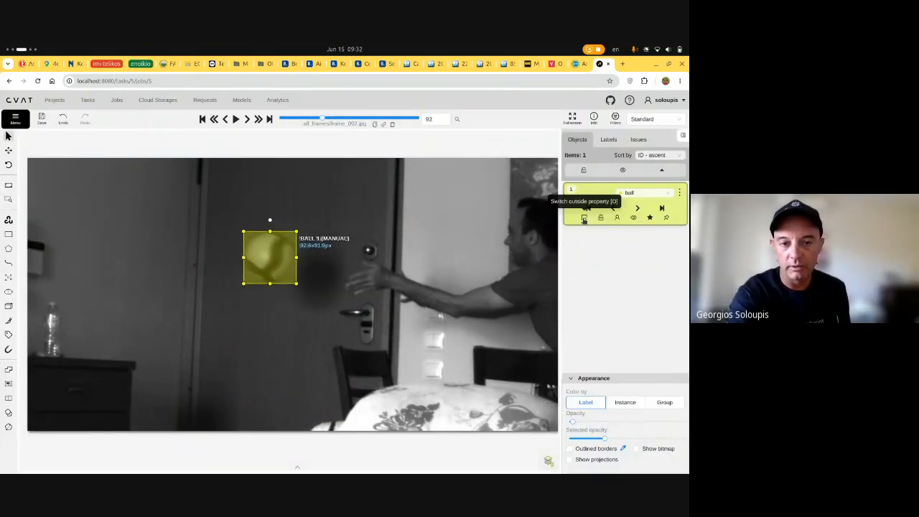
key(d)
key(d)
key(d)
key(d)
key(d)
key(d)
key(d)
key(d)
key(d)
key(d)
key(d)
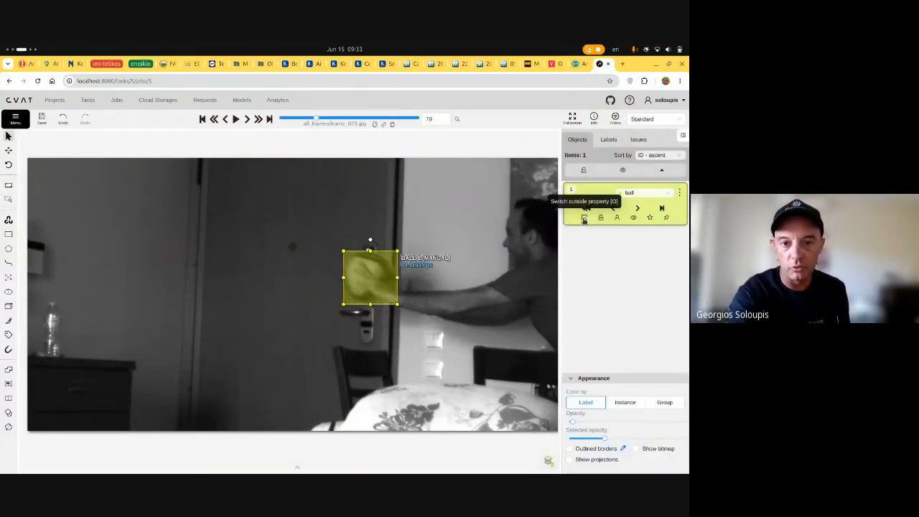
key(d)
key(d)
key(d)
key(d)
key(d)
key(d)
key(d)
key(d)
key(d)
key(d)
key(d)
key(d)
key(d)
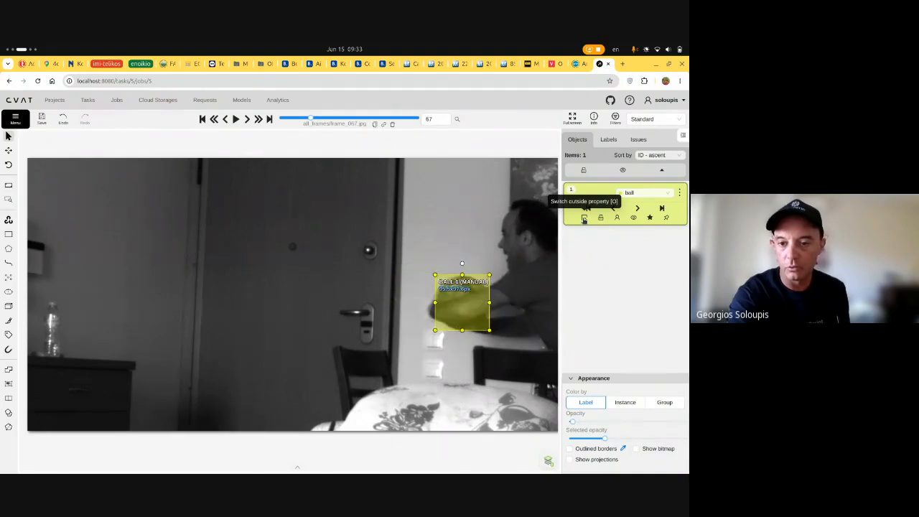
key(d)
key(d)
key(d)
key(d)
key(d)
key(d)
key(d)
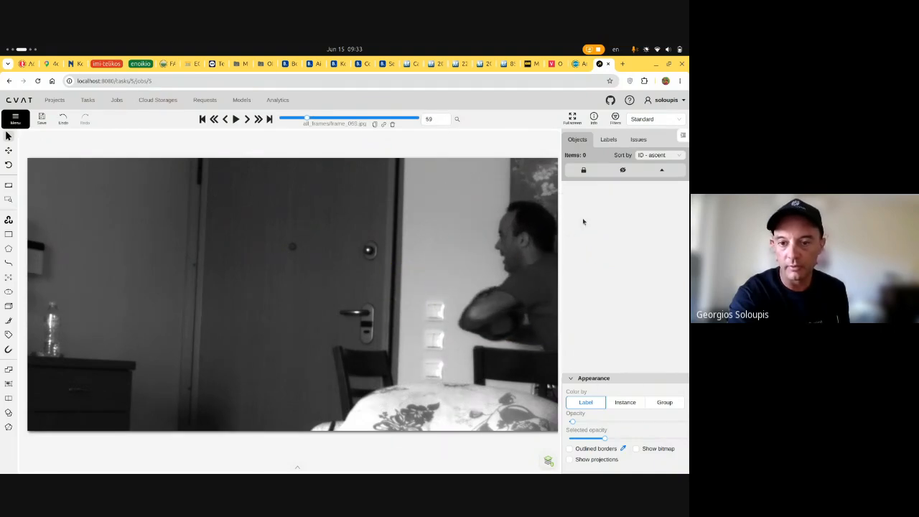
Step: Check the opening frames for the ball and any boxes, going backwards from frame 59 to frame 0
key(d)
key(d)
key(d)
key(d)
key(d)
key(d)
key(d)
key(d)
key(d)
key(d)
key(d)
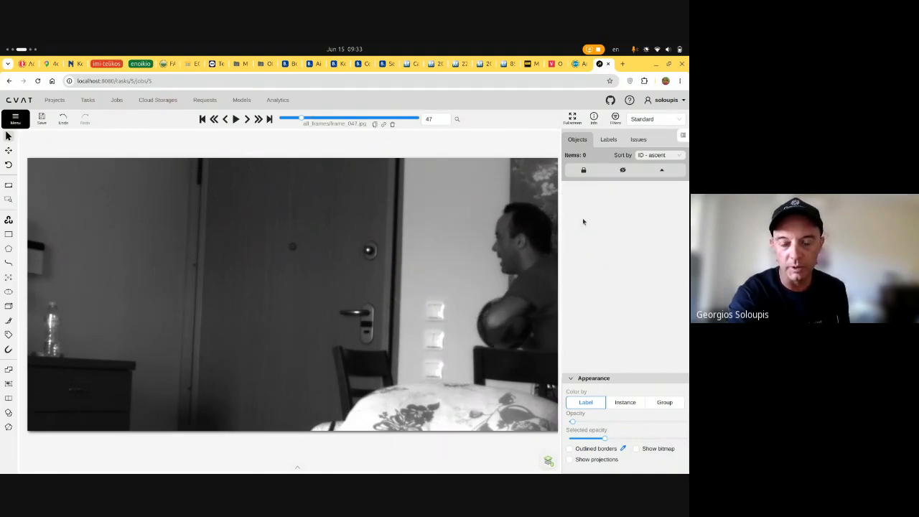
key(c)
key(c)
key(c)
key(c)
key(c)
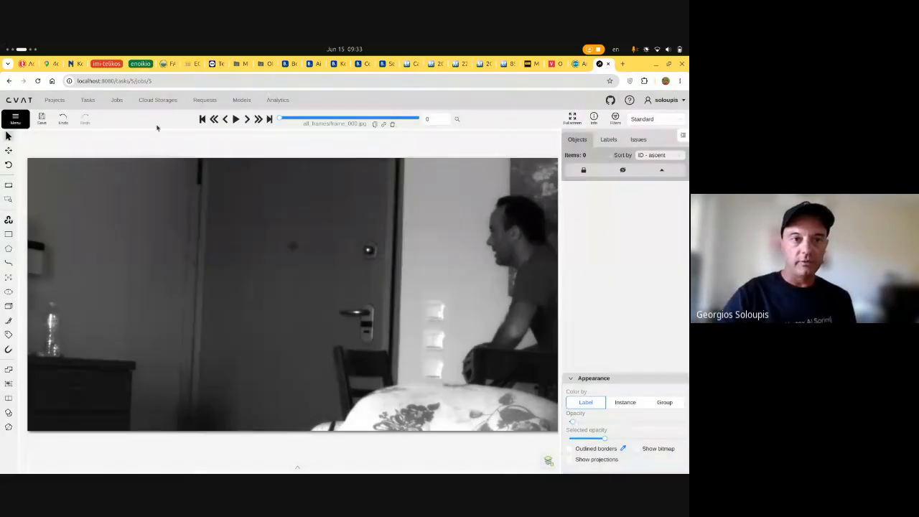
Step: Export the Ball Tracking Attempt 5 task as a dataset in Ultralytics YOLO Detection 1.0 format with images included
click(88, 100)
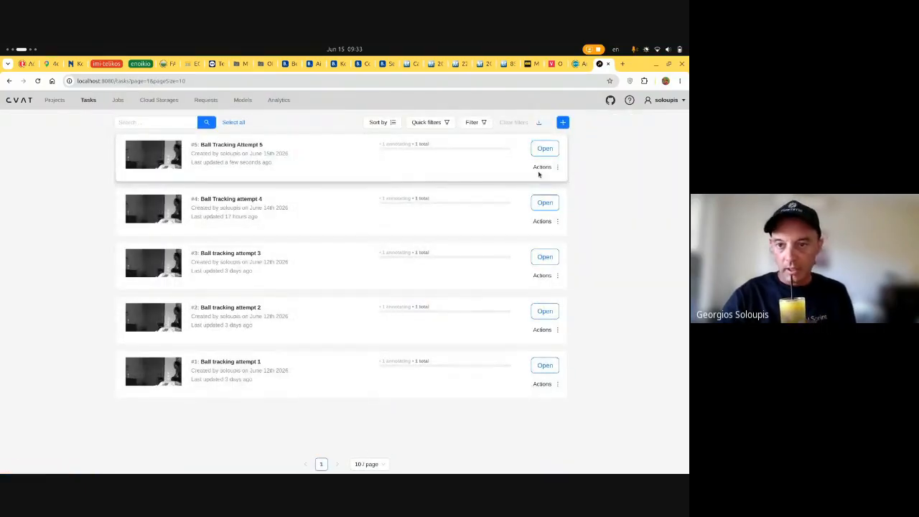
click(557, 169)
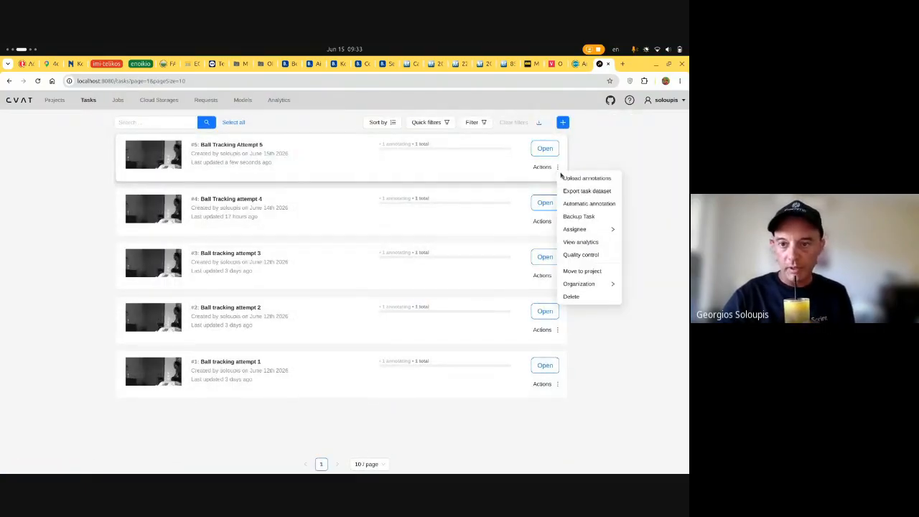
click(583, 191)
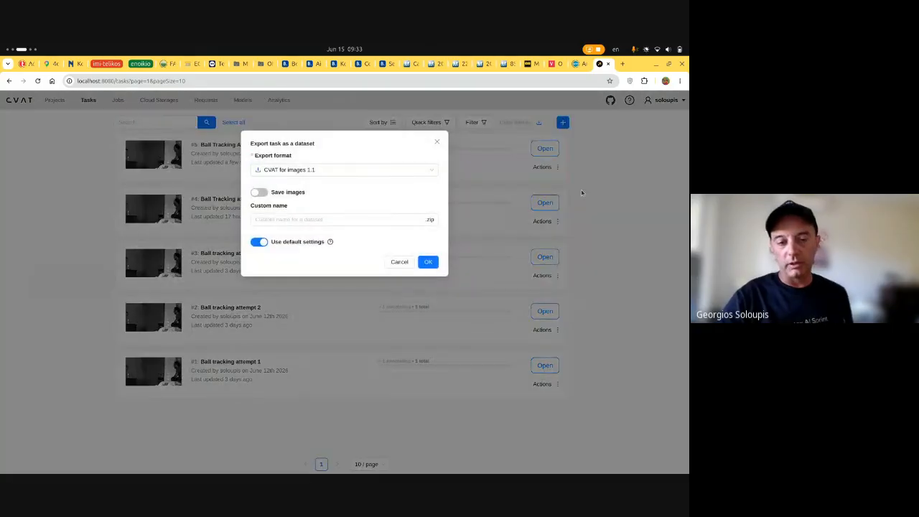
click(431, 173)
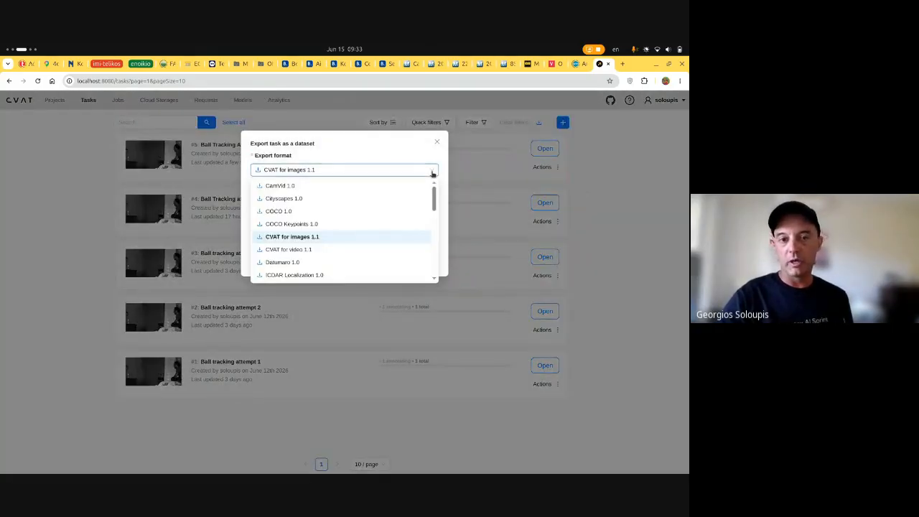
scroll(363, 244, down, 3)
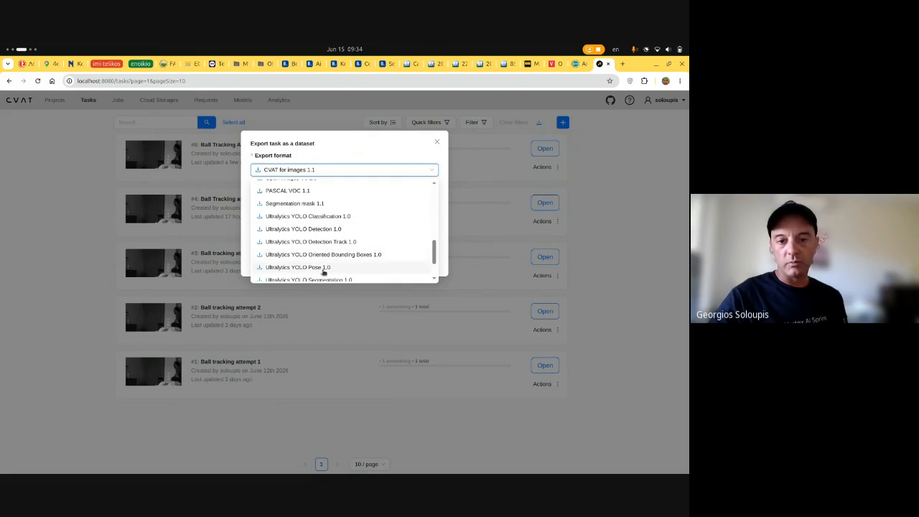
click(319, 230)
click(260, 192)
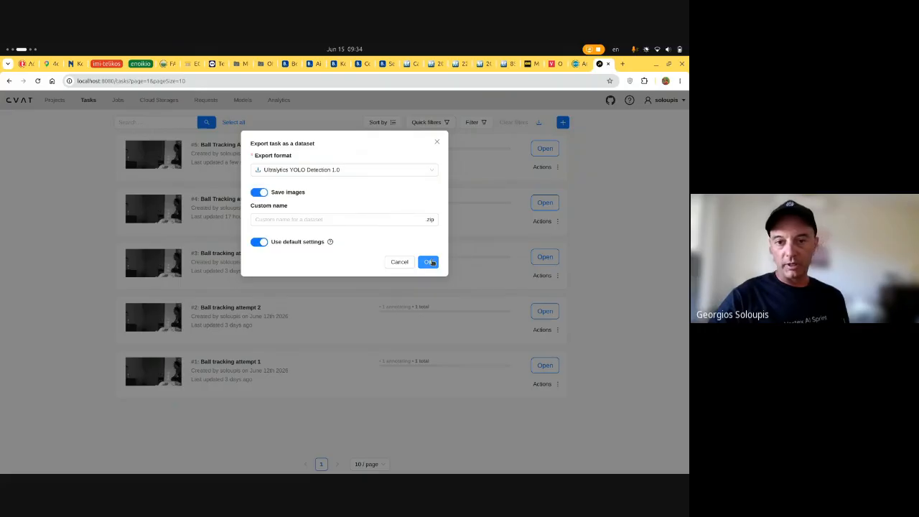
click(430, 263)
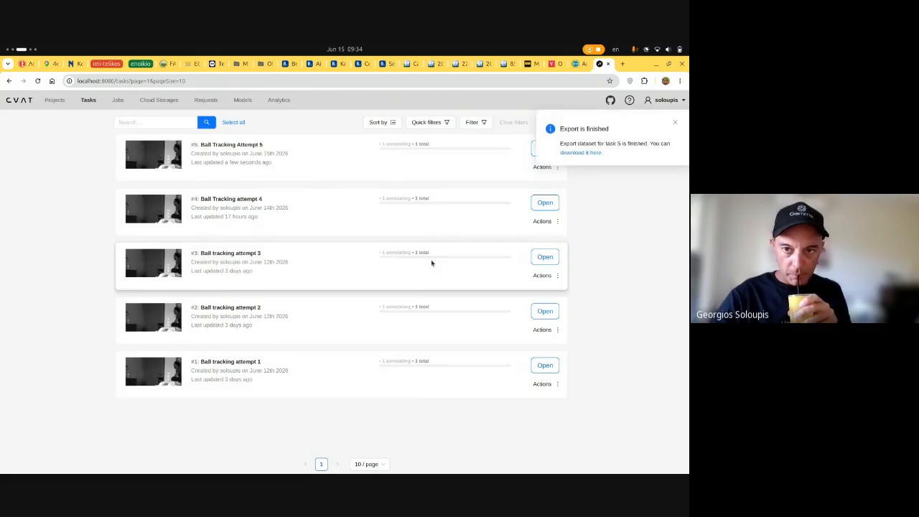
Step: Download the finished dataset export of Task #5 from the requests list and dismiss the export notification
click(581, 153)
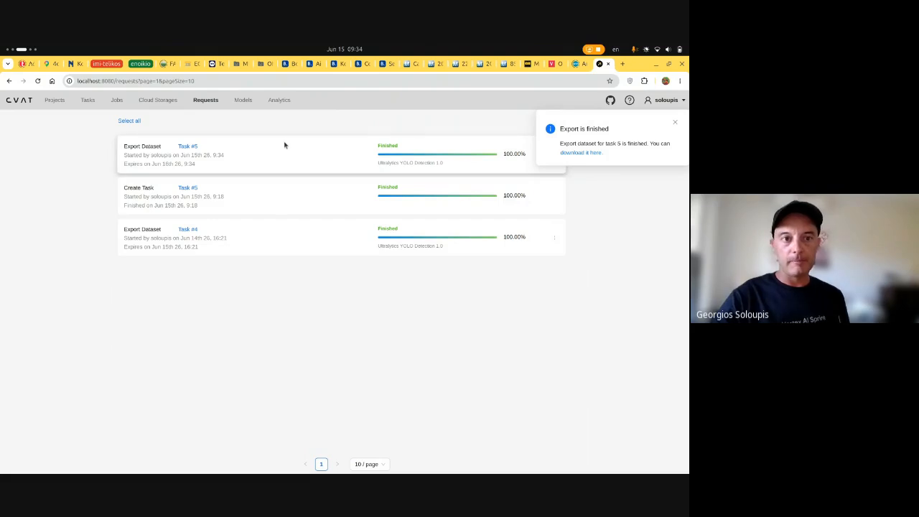
click(676, 123)
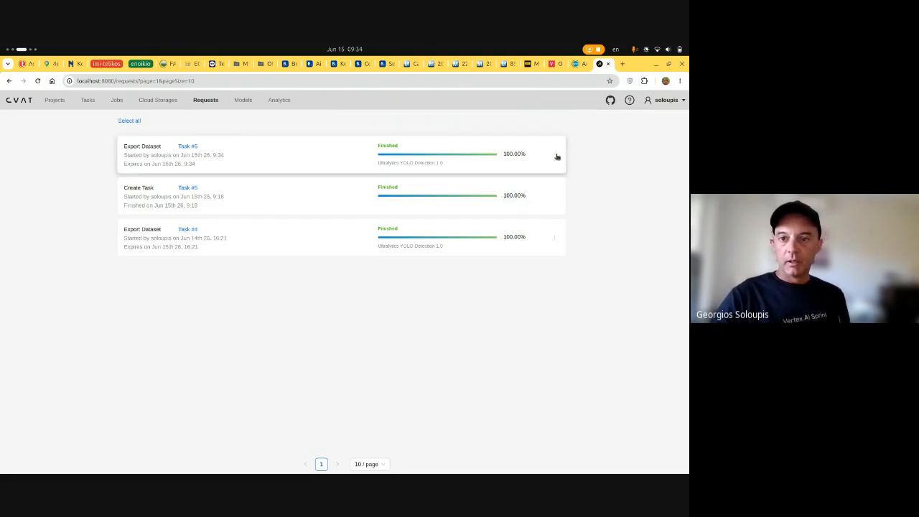
click(556, 155)
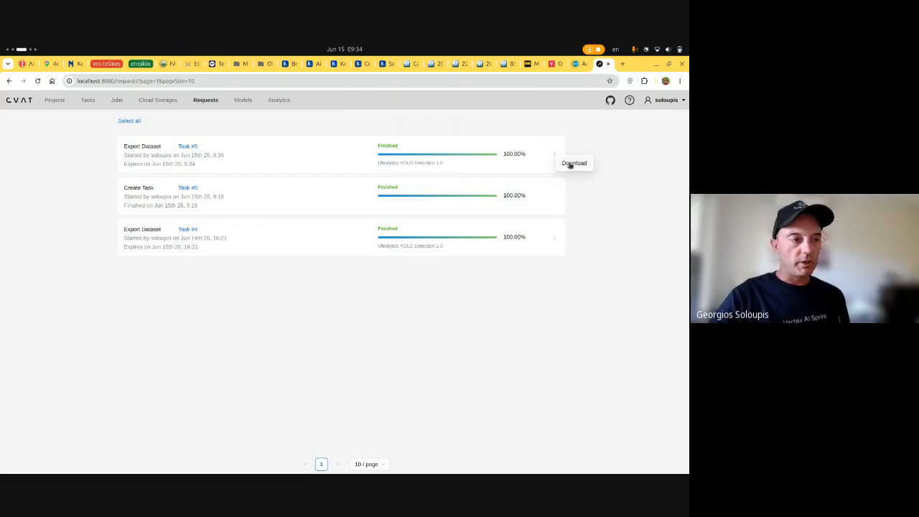
click(572, 163)
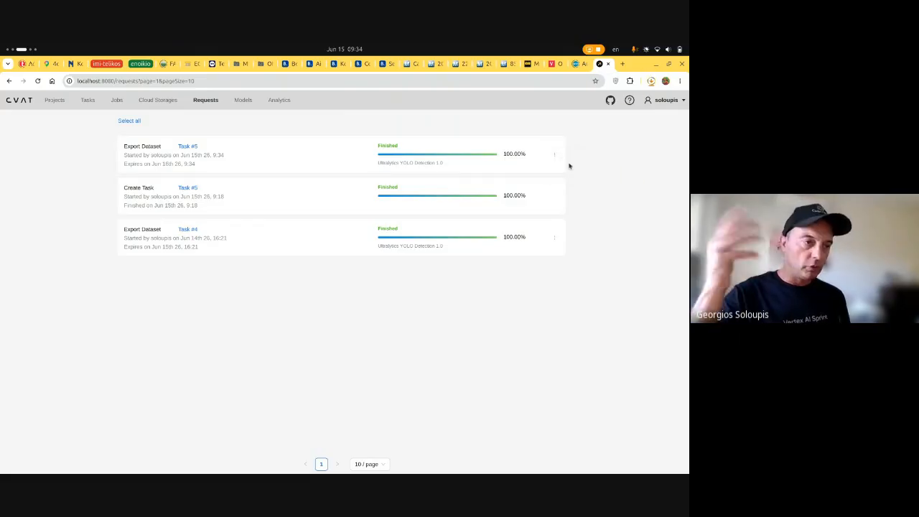